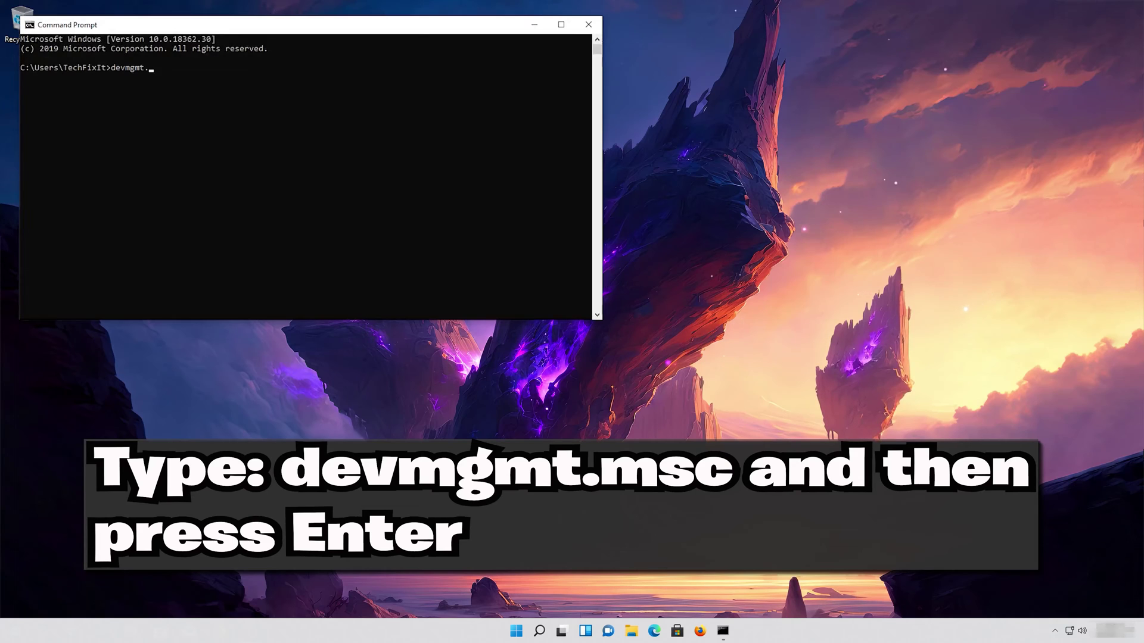
- Launch Device Manager from the command prompt with devmgmt.msc
type("msc")
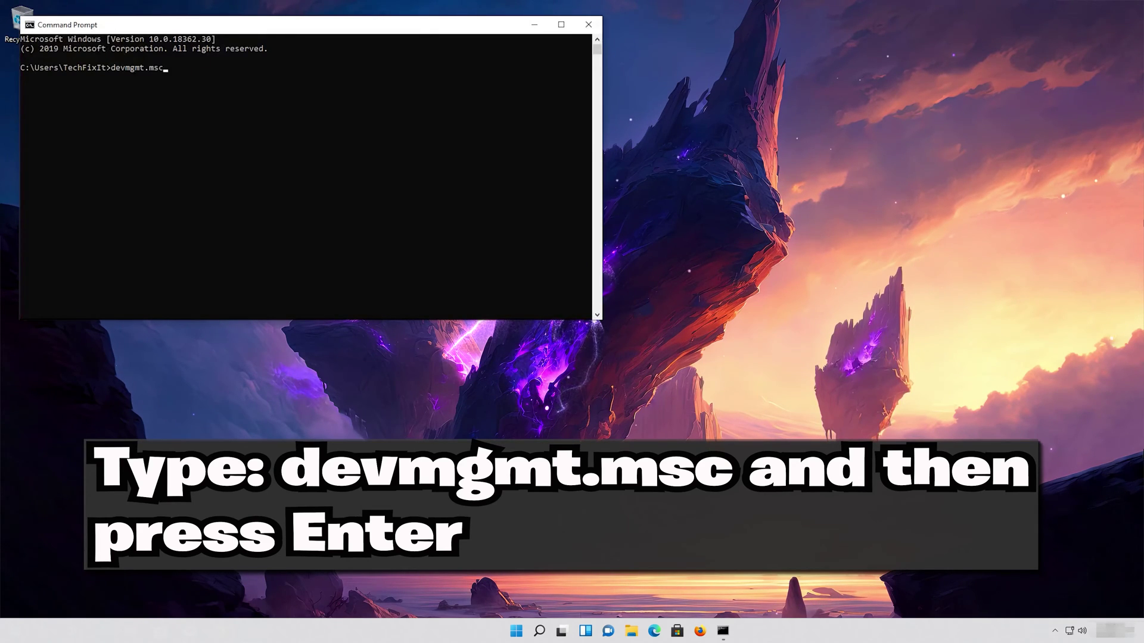
key("Return")
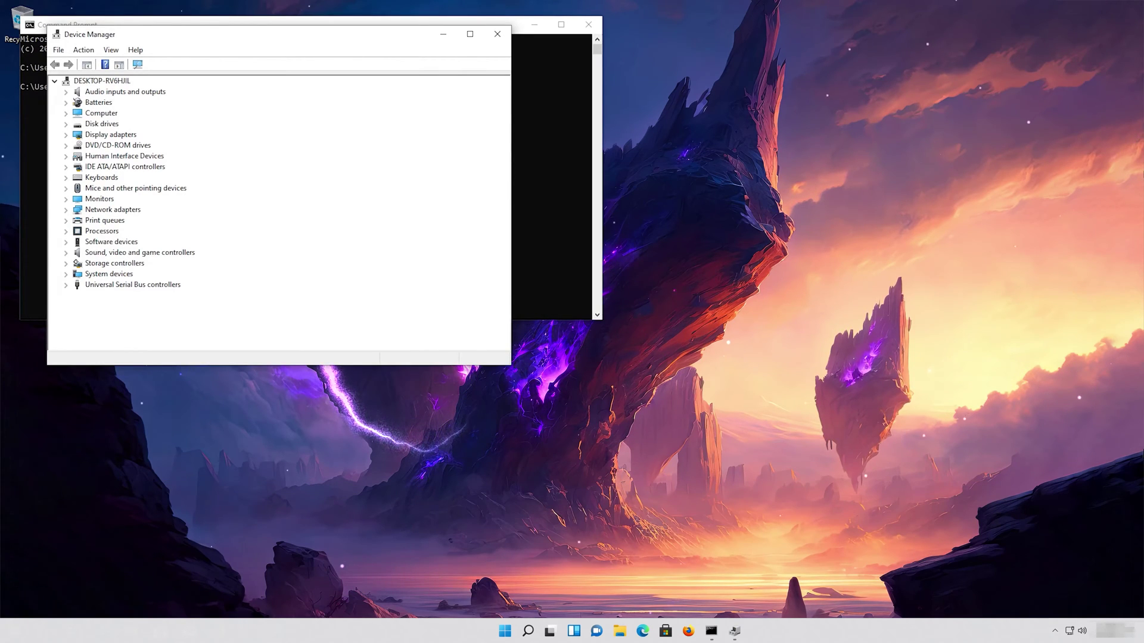
- Expand the Mice and other pointing devices category in the device tree
key("Tab")
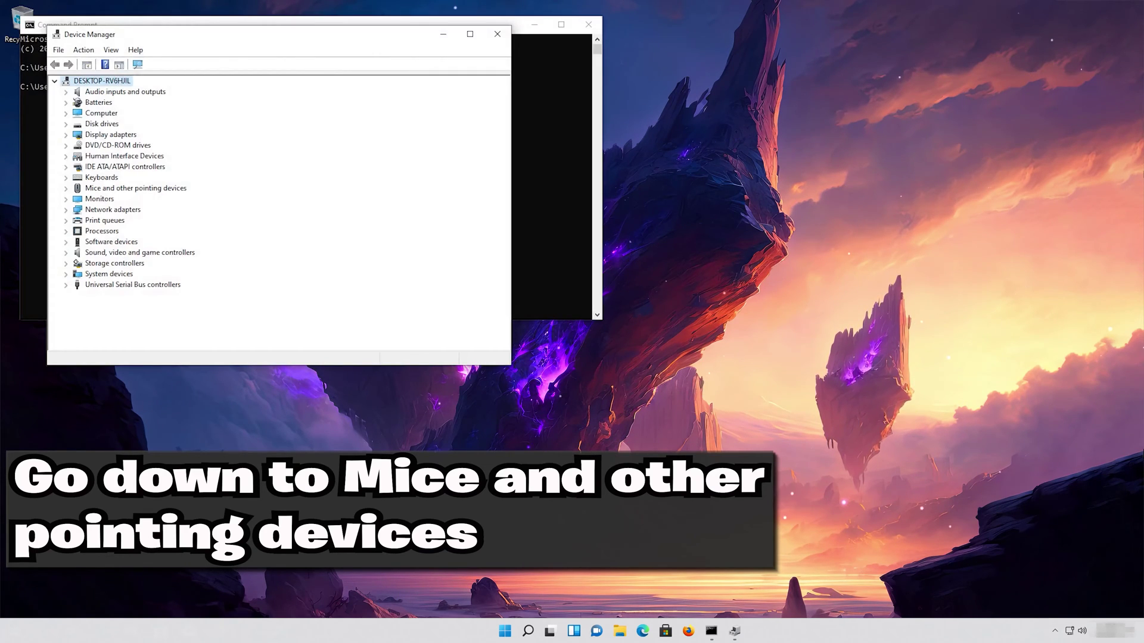
key("Down")
key("Down")
key("Down")
key("Down")
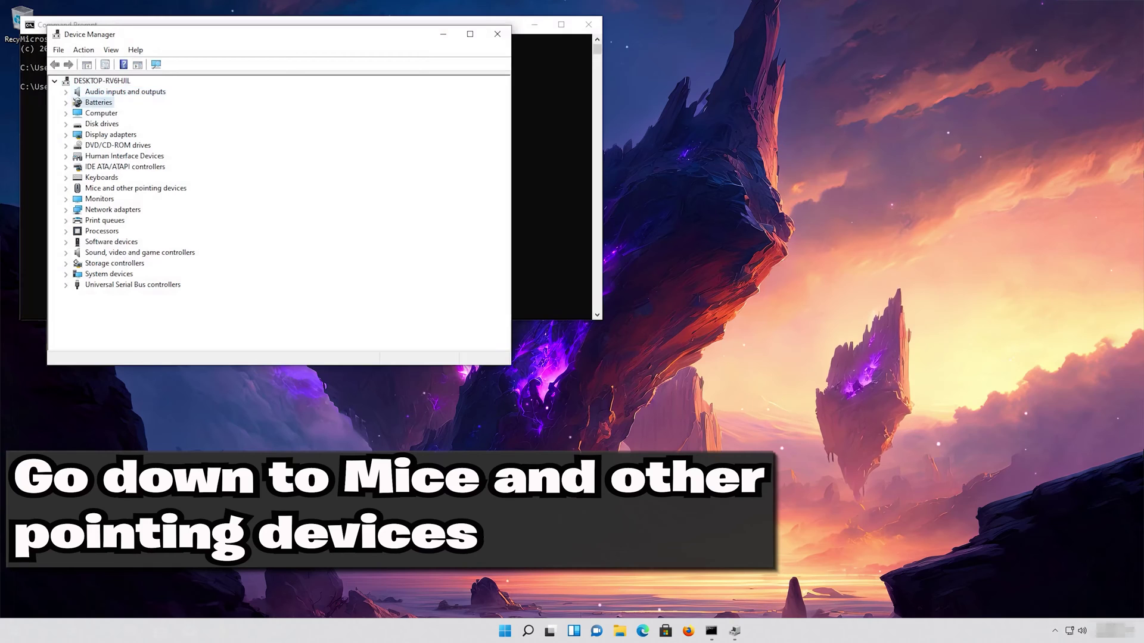
key("Down")
key("Down")
key("Down")
key("Down")
key("Down")
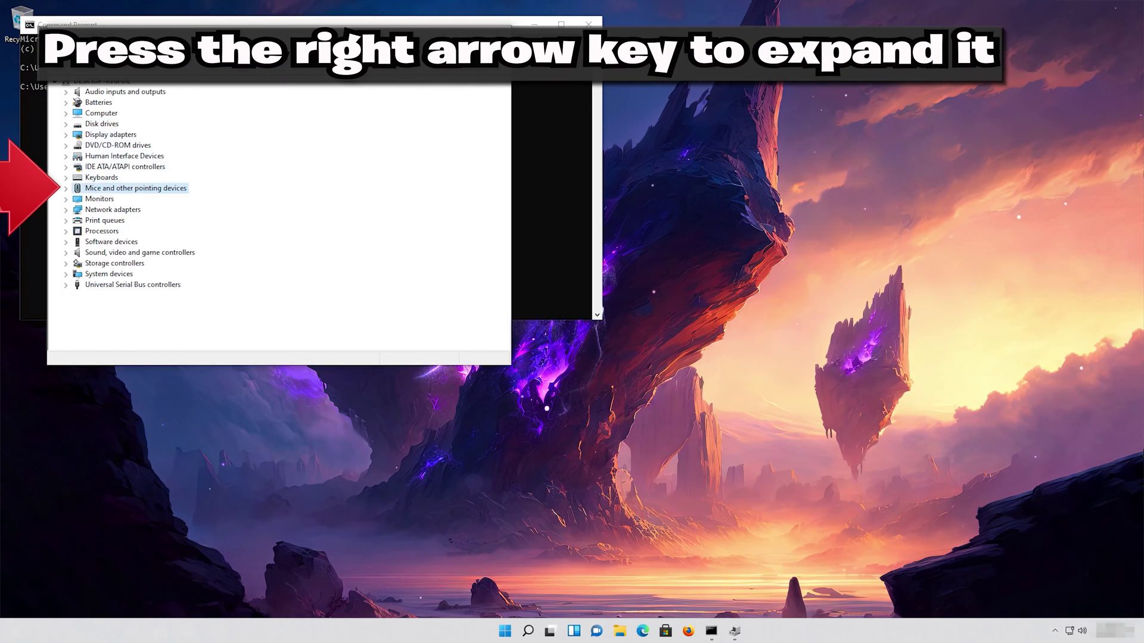
key("Right")
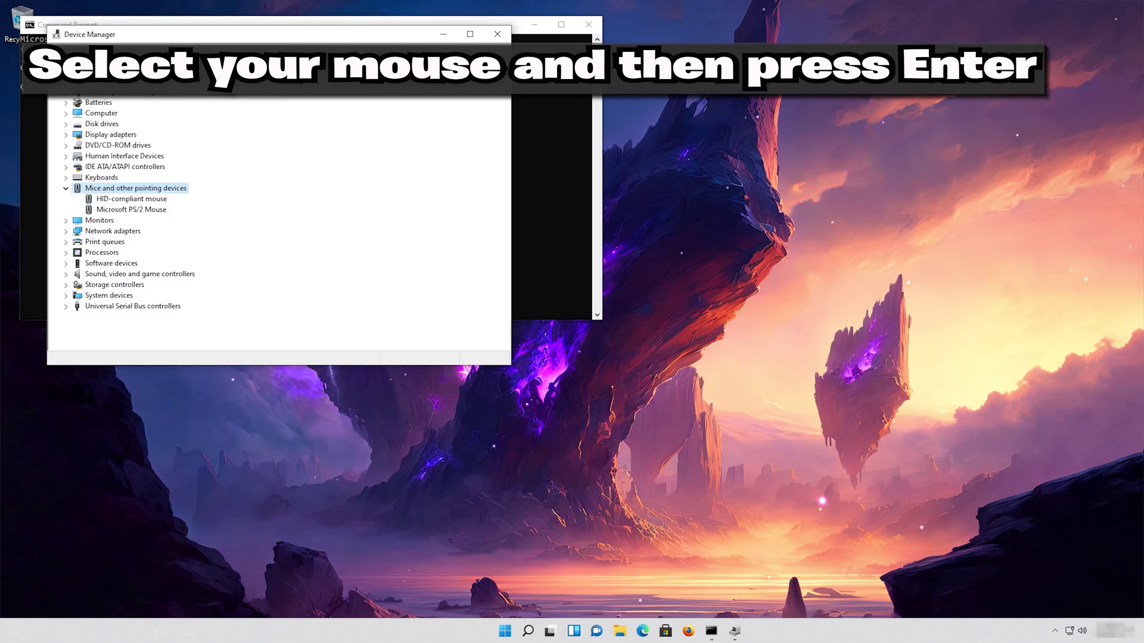
- Open the properties of the Microsoft PS/2 Mouse and show its driver options
key("Down")
key("Down")
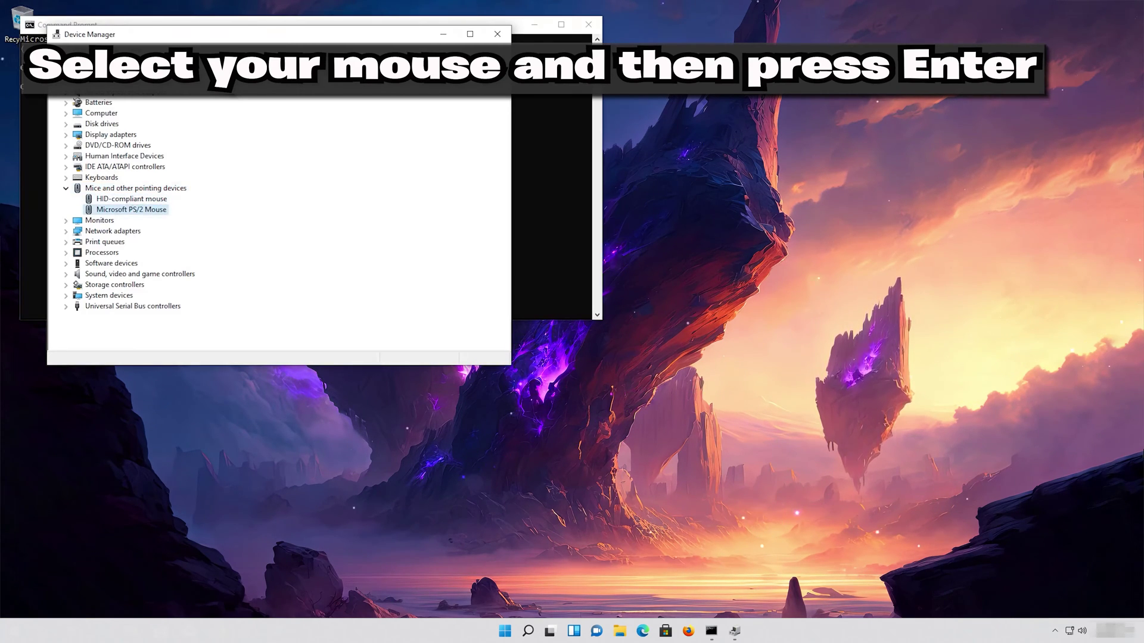
key("Return")
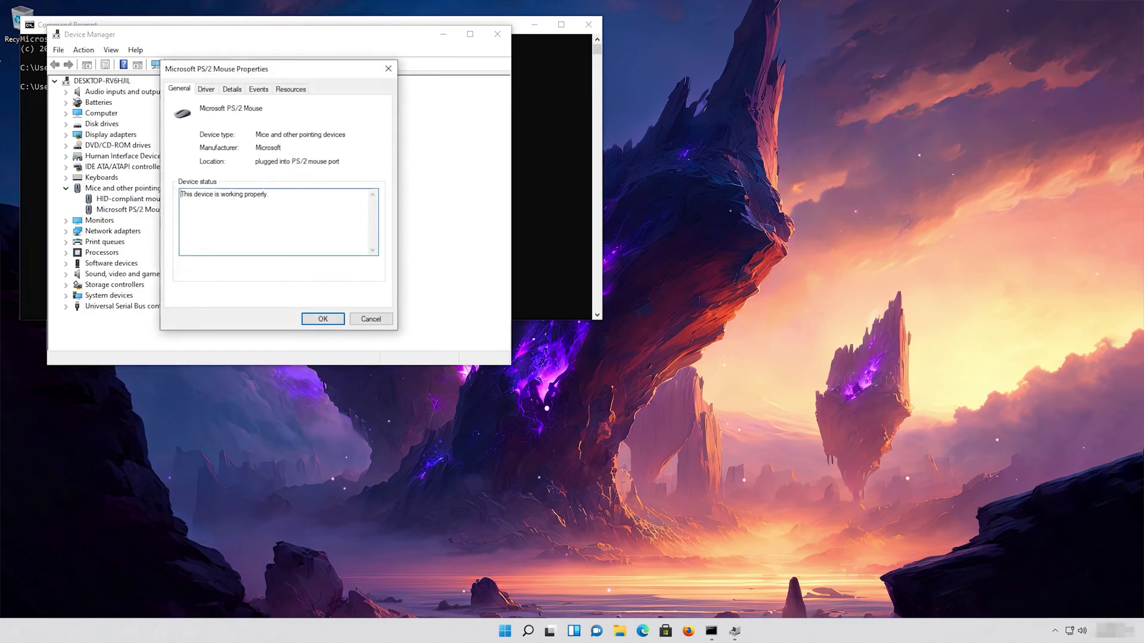
key("Tab")
key("Tab")
key("Tab")
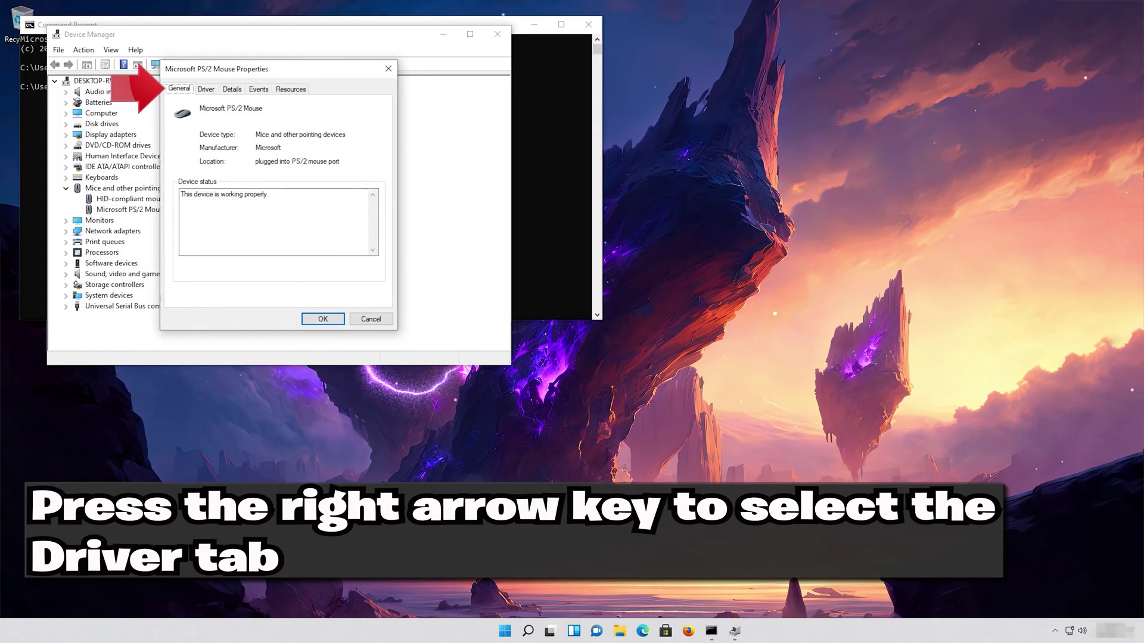
key("Right")
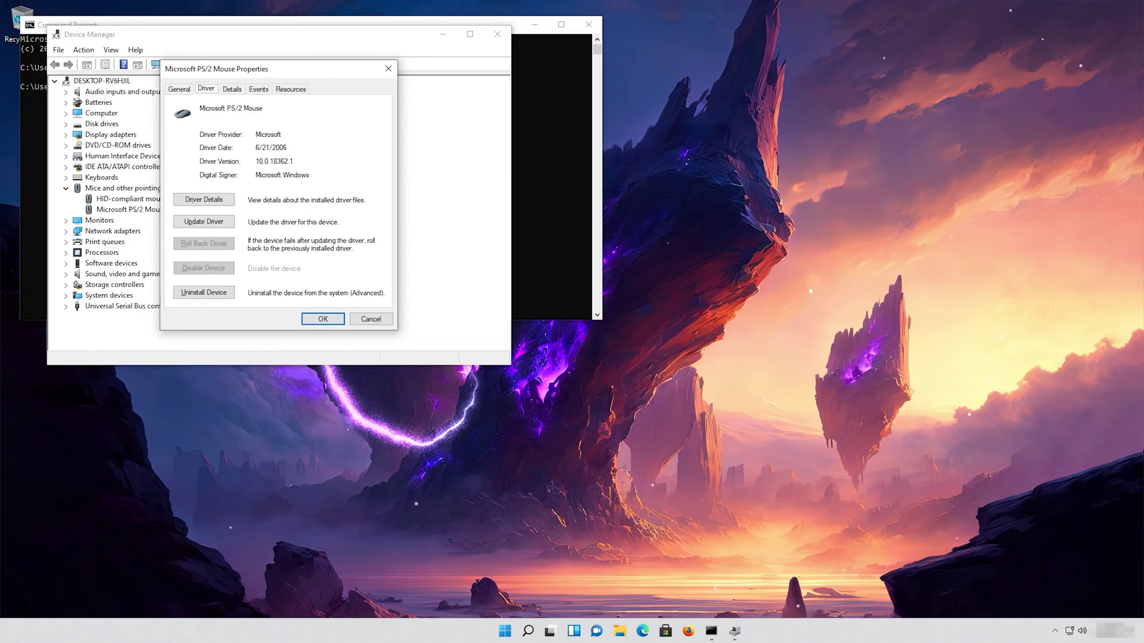
- Update the Microsoft PS/2 Mouse driver by searching automatically for updated driver software
key("Tab")
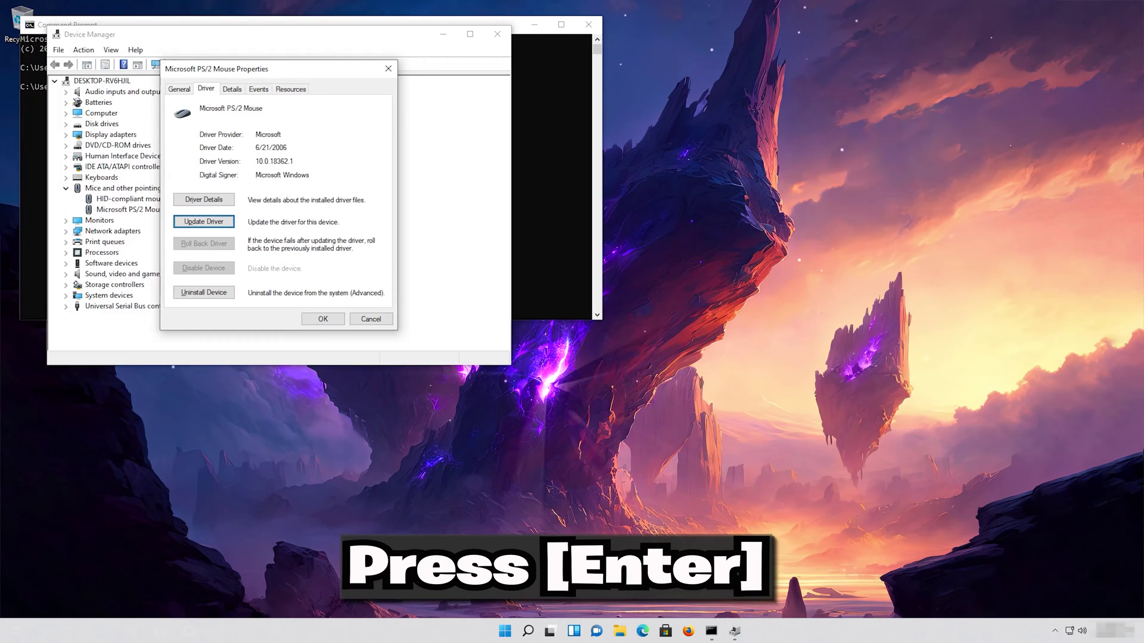
key("Return")
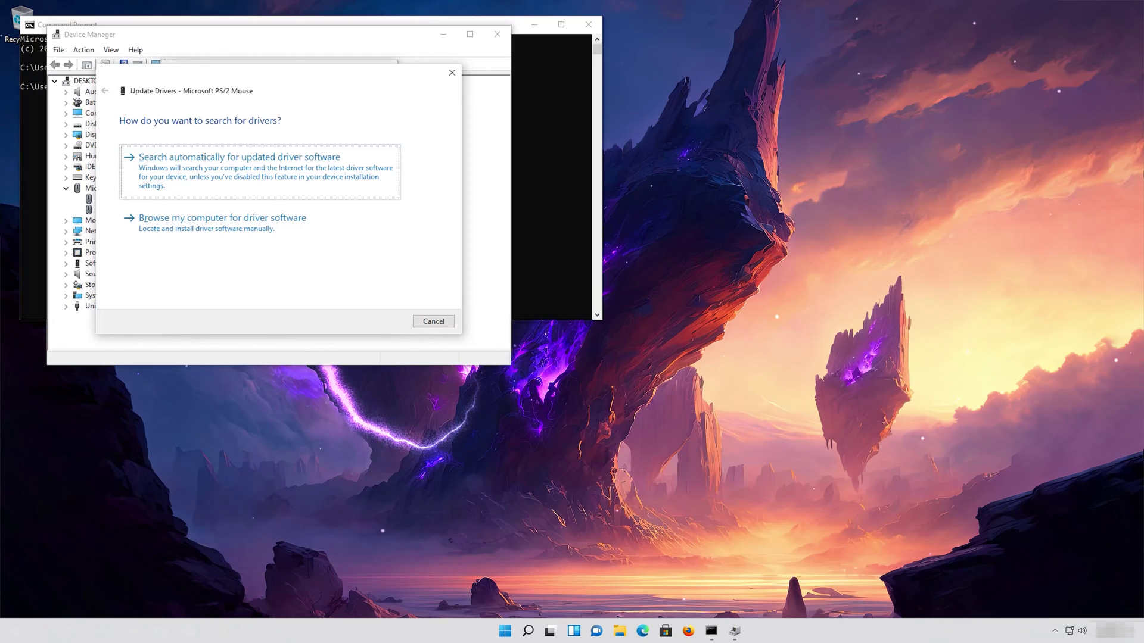
key("Return")
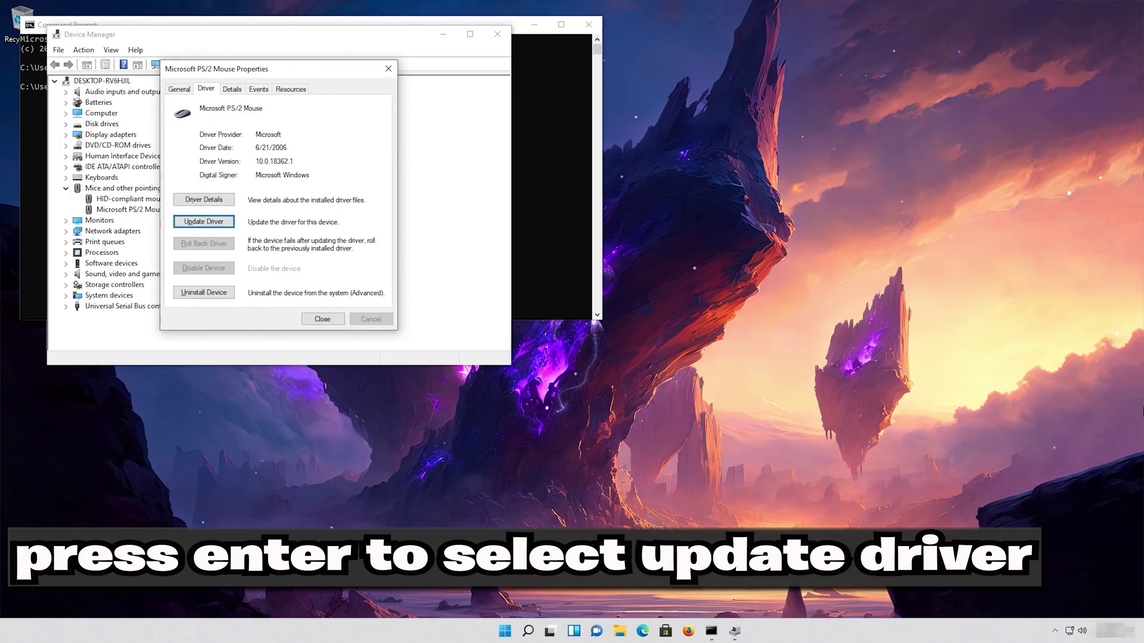
- Start another driver update for the mouse, browsing the computer and choosing to pick from the list of available drivers
key("Return")
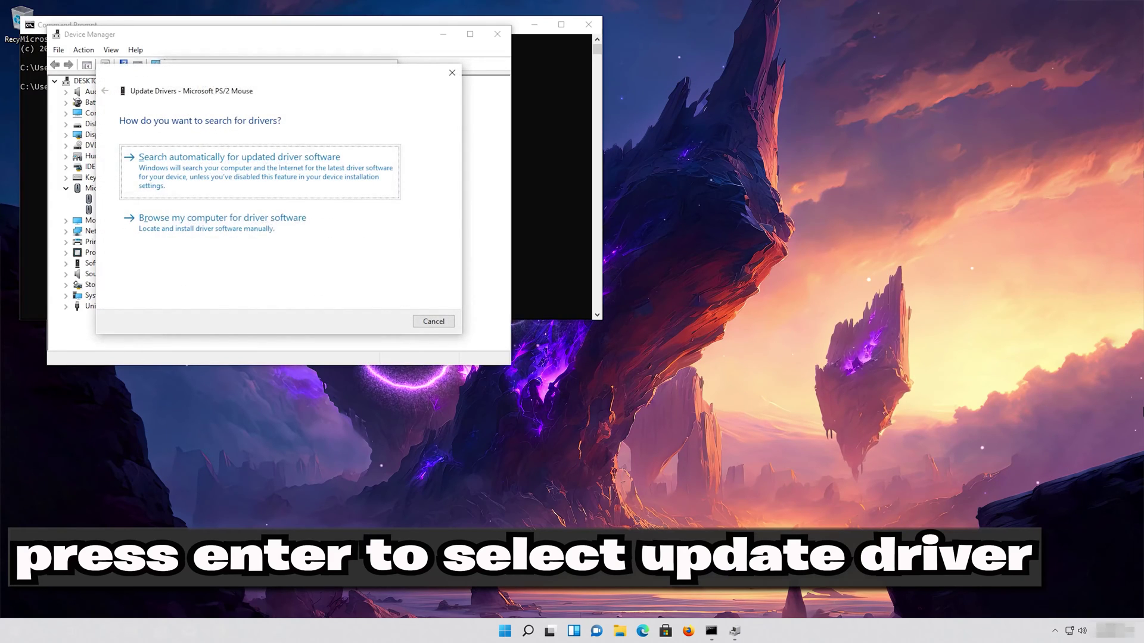
key("Tab")
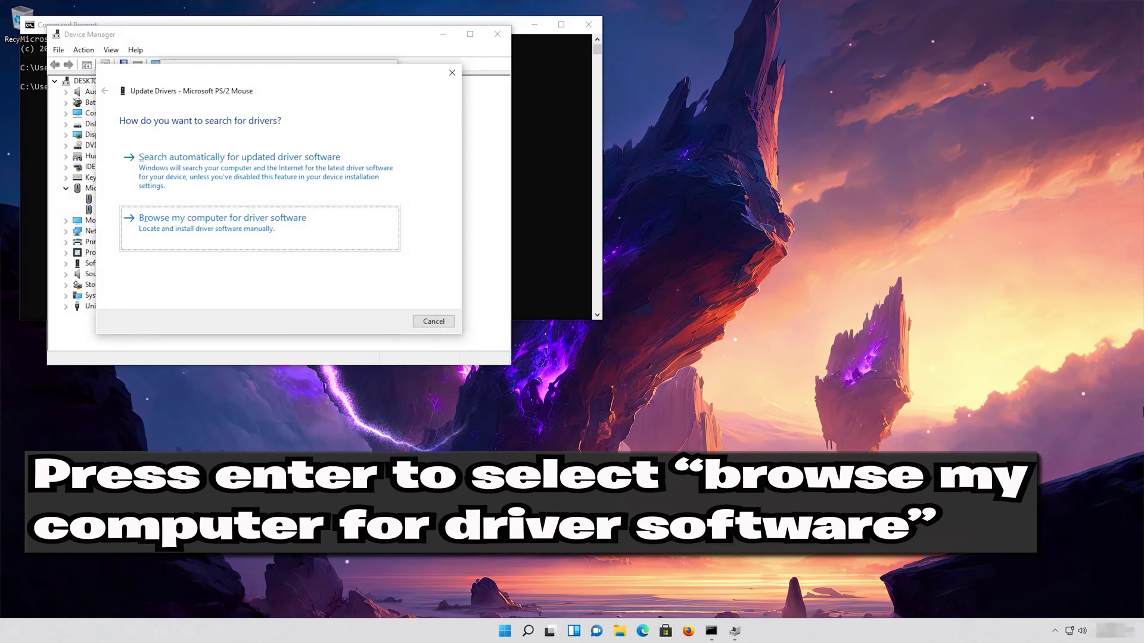
key("Return")
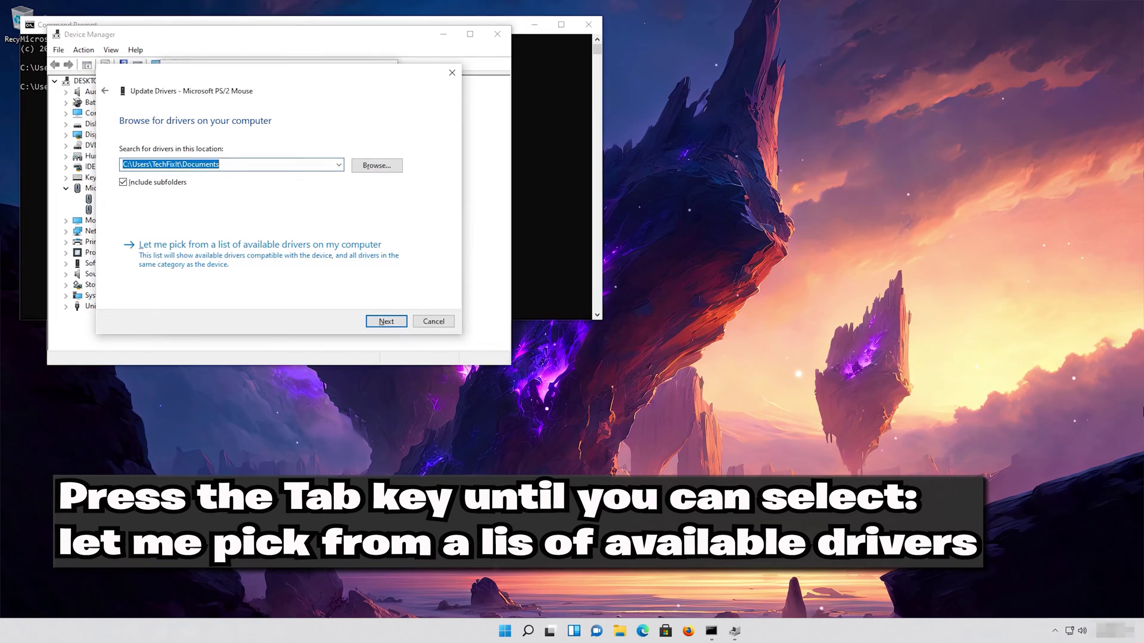
key("Tab")
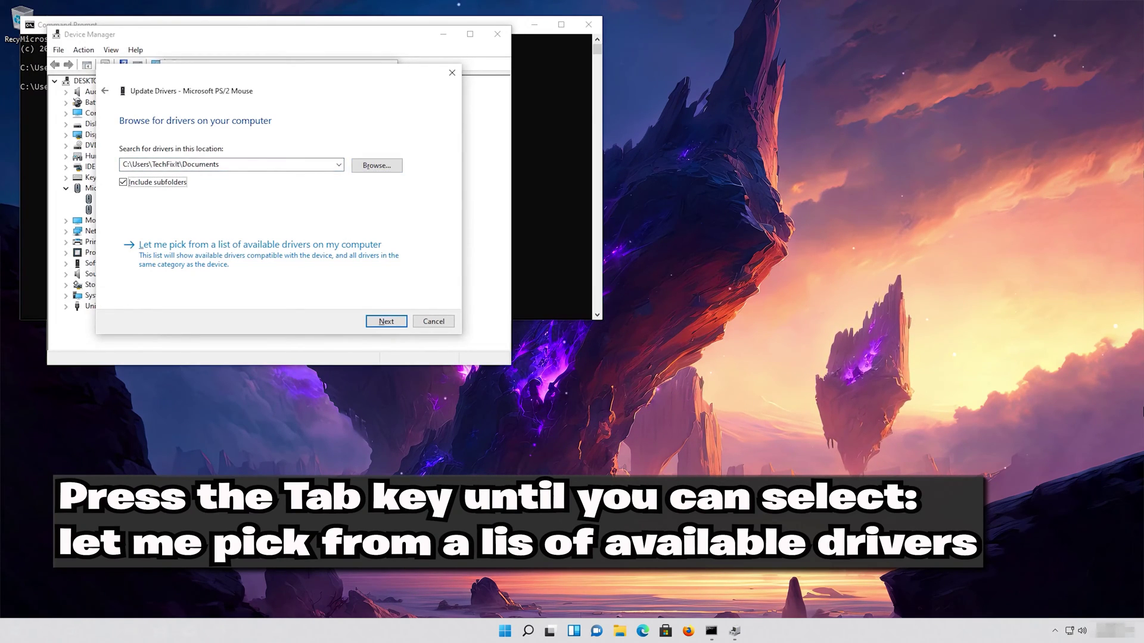
key("Tab")
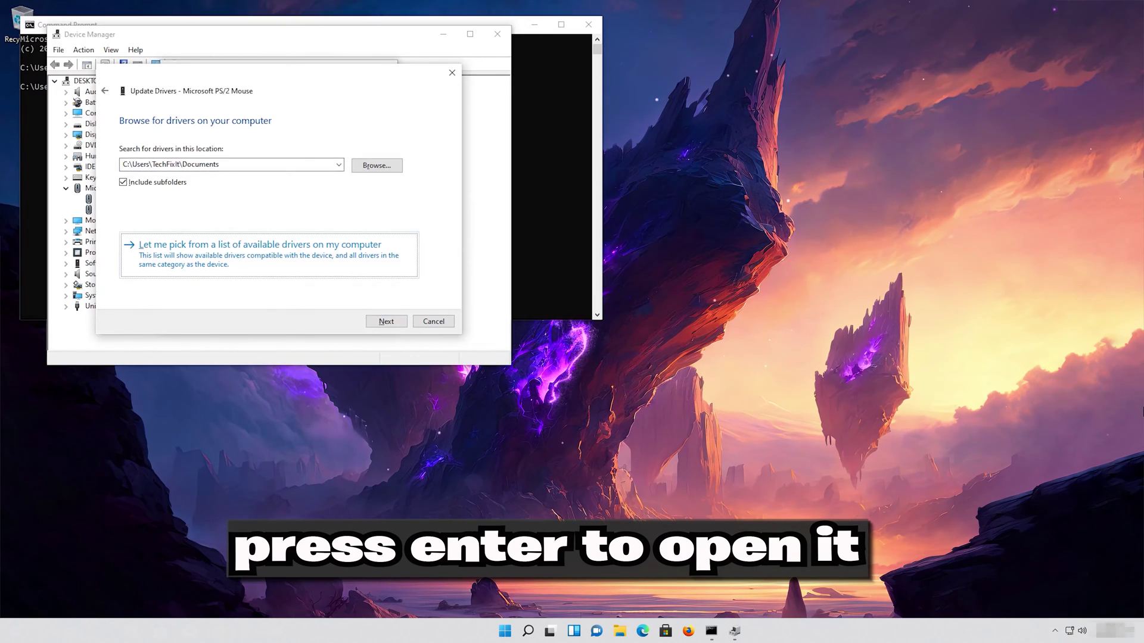
key("Return")
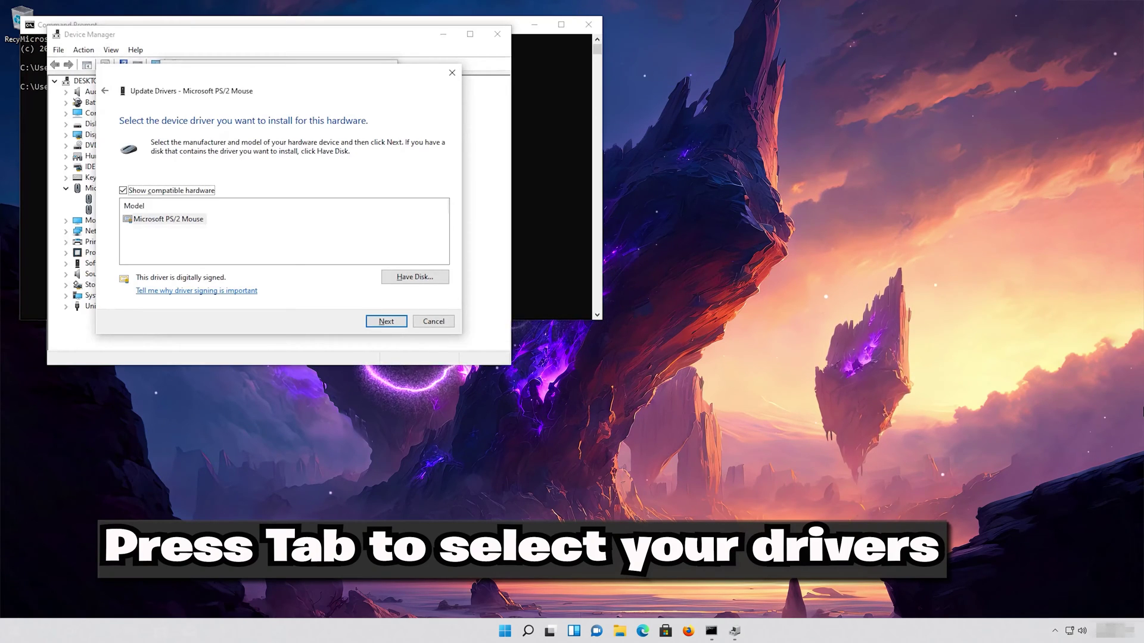
- Select the Microsoft PS/2 Mouse model from the compatible hardware and install its driver
key("Tab")
key("Tab")
key("Tab")
key("Tab")
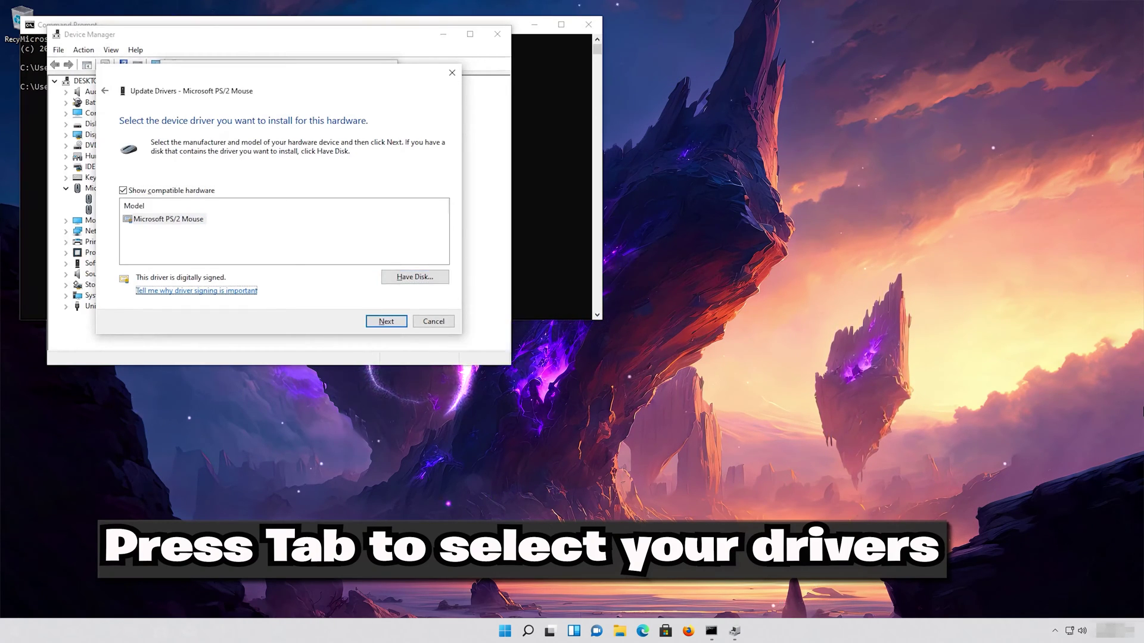
key("Tab")
key("Tab")
key("Tab")
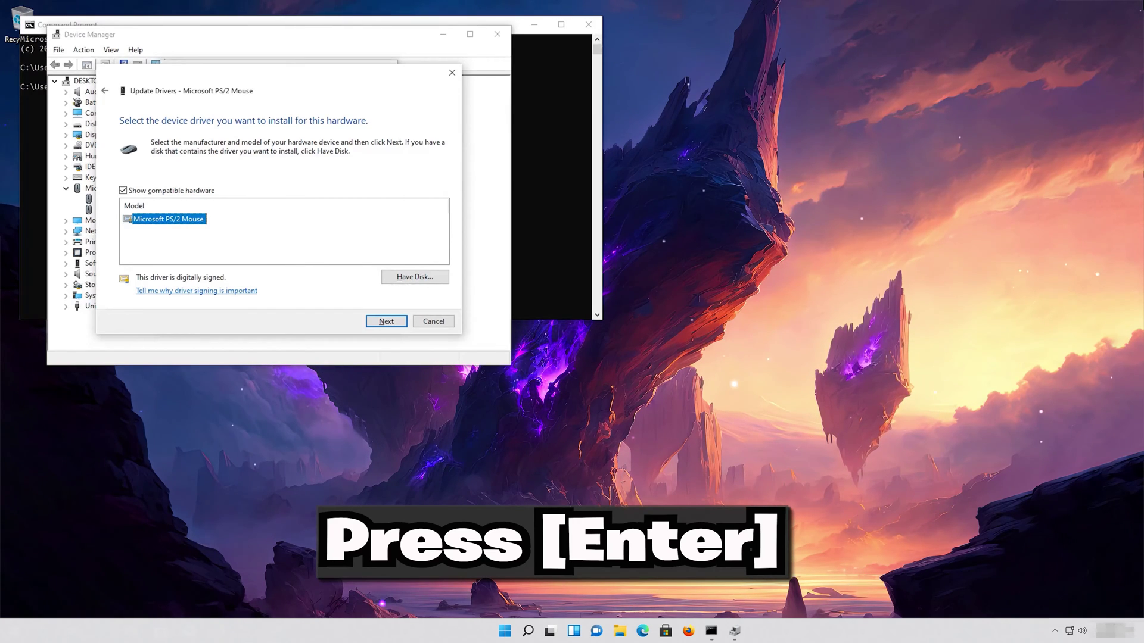
key("Return")
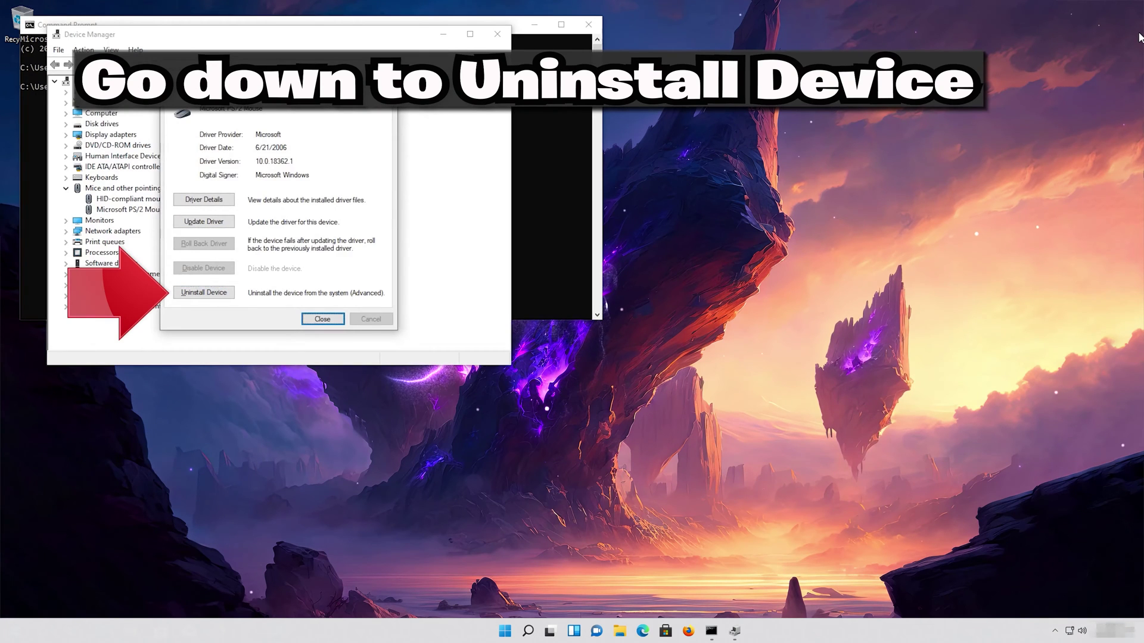
- Uninstall the Microsoft PS/2 Mouse device and restart the computer to finish removing it
key("Tab")
key("Tab")
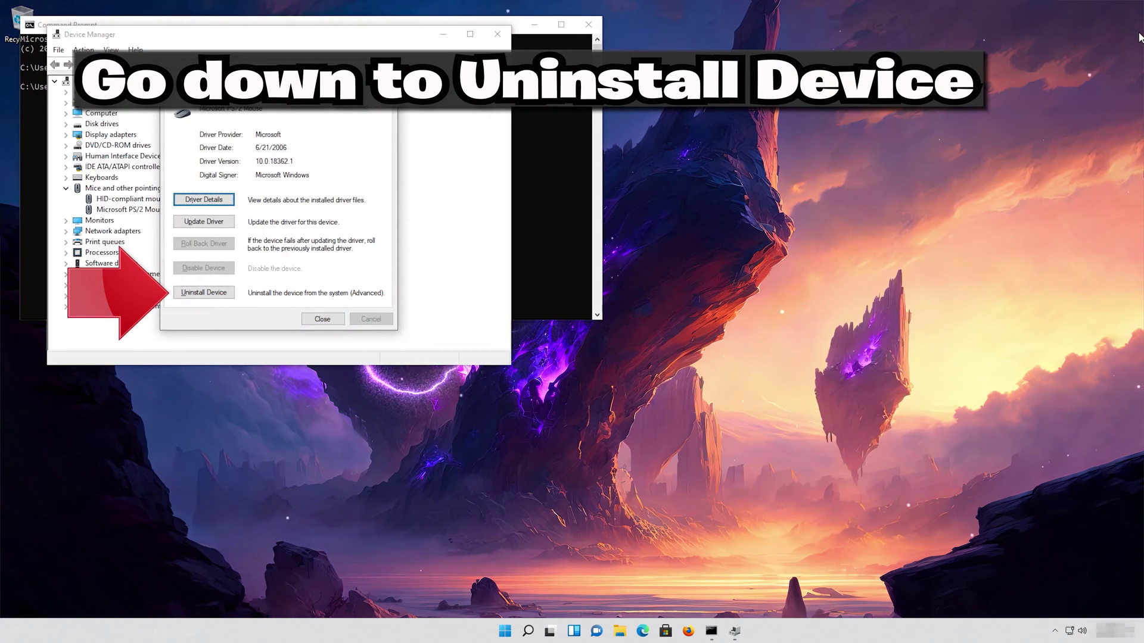
key("Tab")
key("Tab")
key("Return")
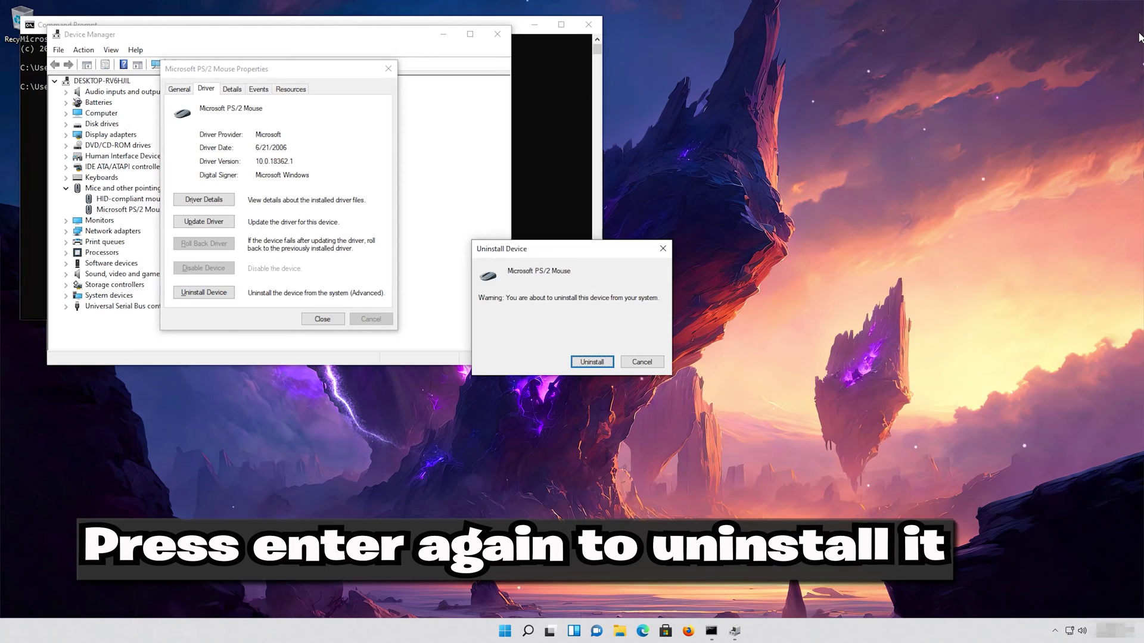
key("Return")
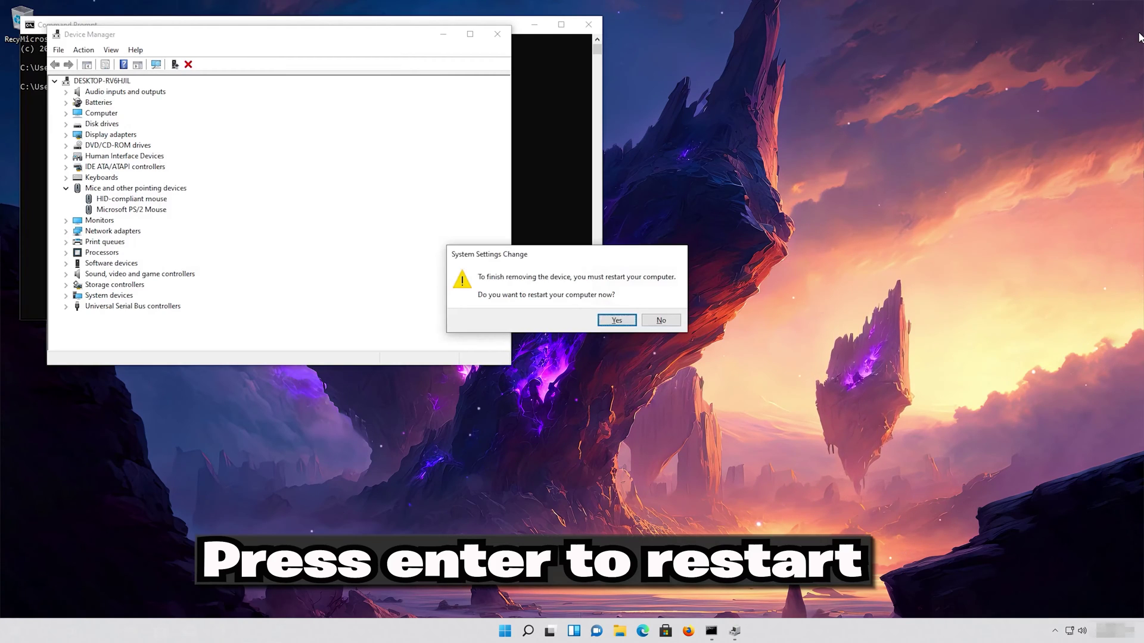
key("Return")
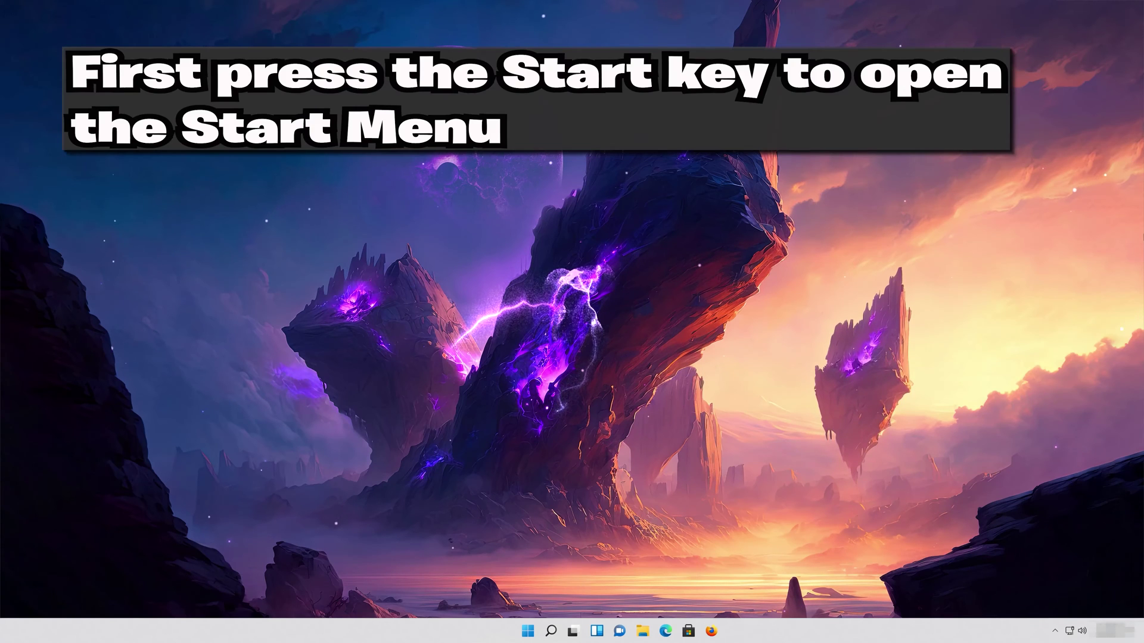
- Search for regedit, open Registry Editor and allow it to make changes to the device
key("super")
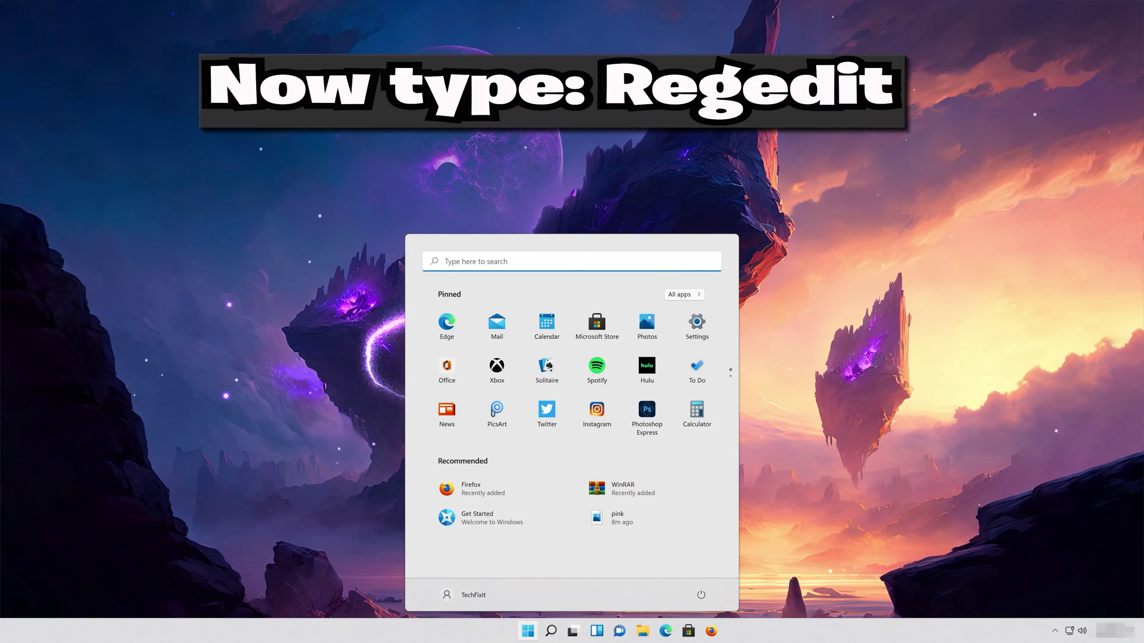
type("regedit")
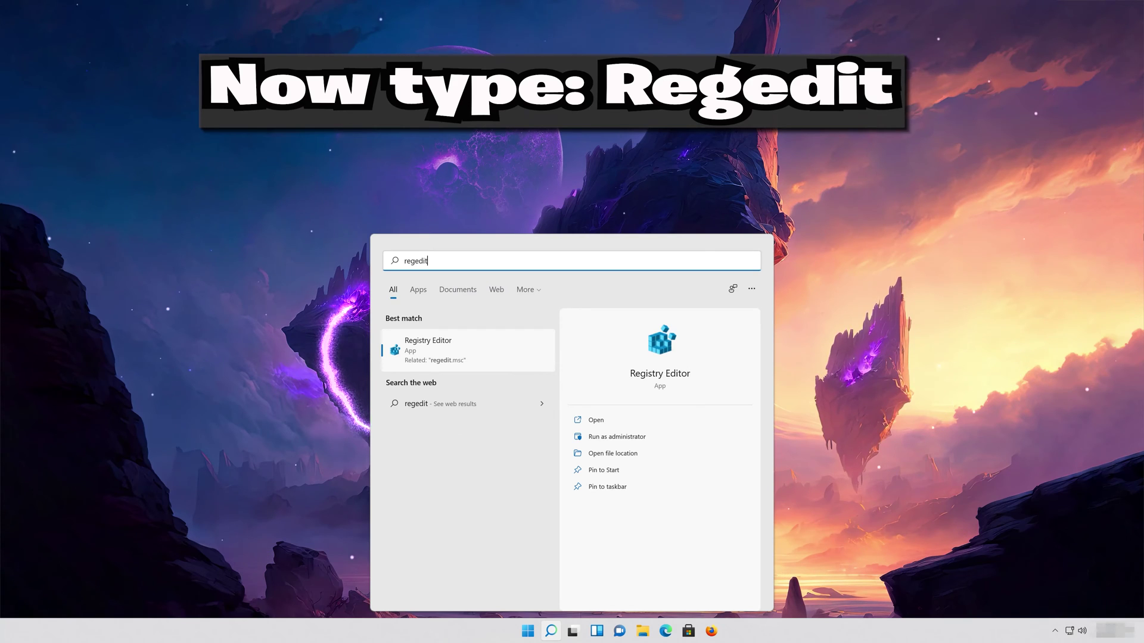
key("Return")
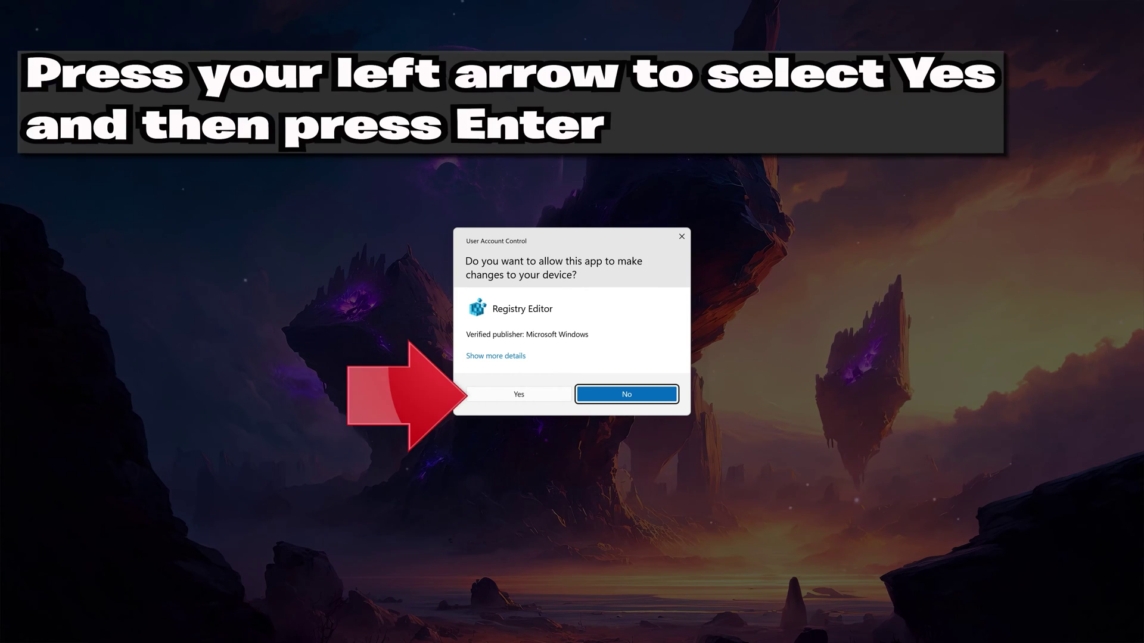
key("Left")
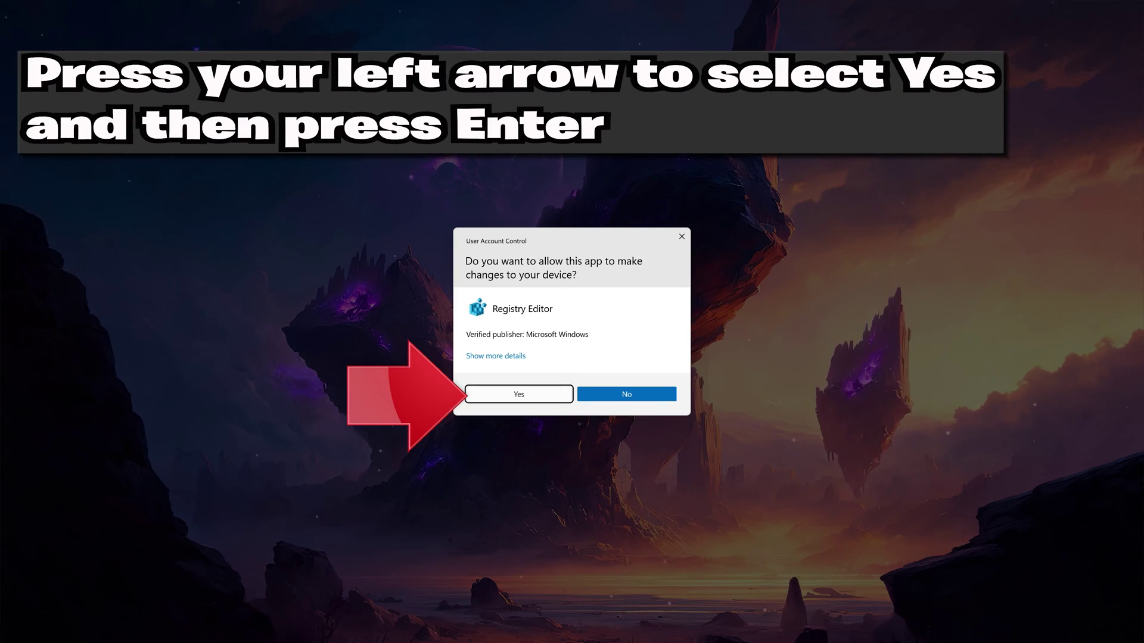
key("Return")
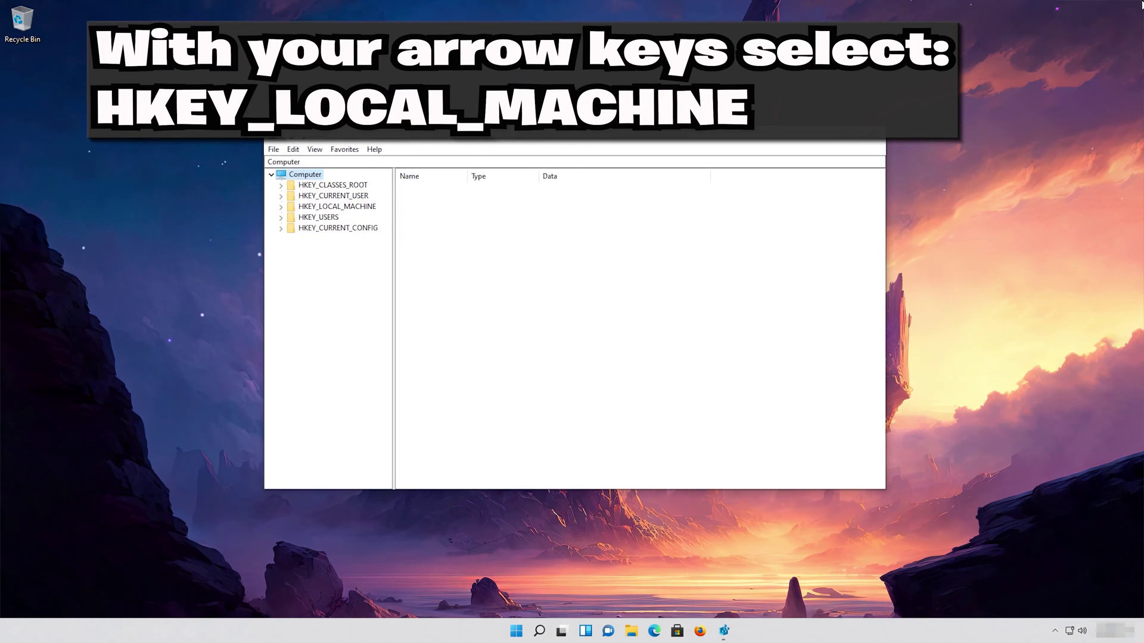
- Expand the HKEY_LOCAL_MACHINE hive in the registry tree
key("Down")
key("Down")
key("Down")
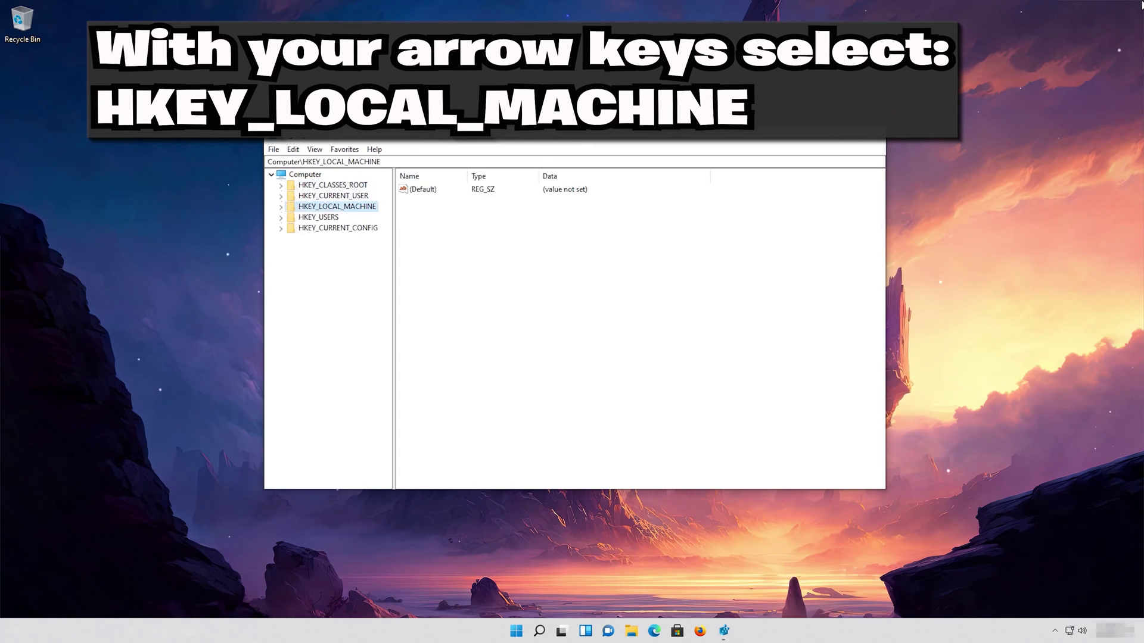
key("Right")
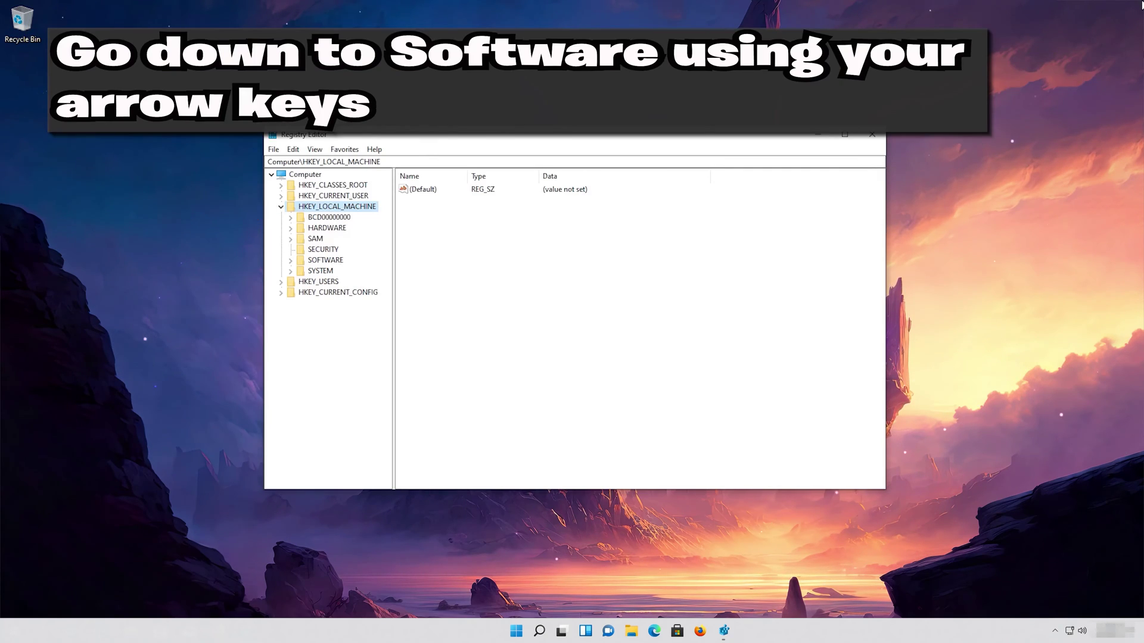
- Expand the SOFTWARE key under HKEY_LOCAL_MACHINE
key("Down")
key("Down")
key("Down")
key("Down")
key("Down")
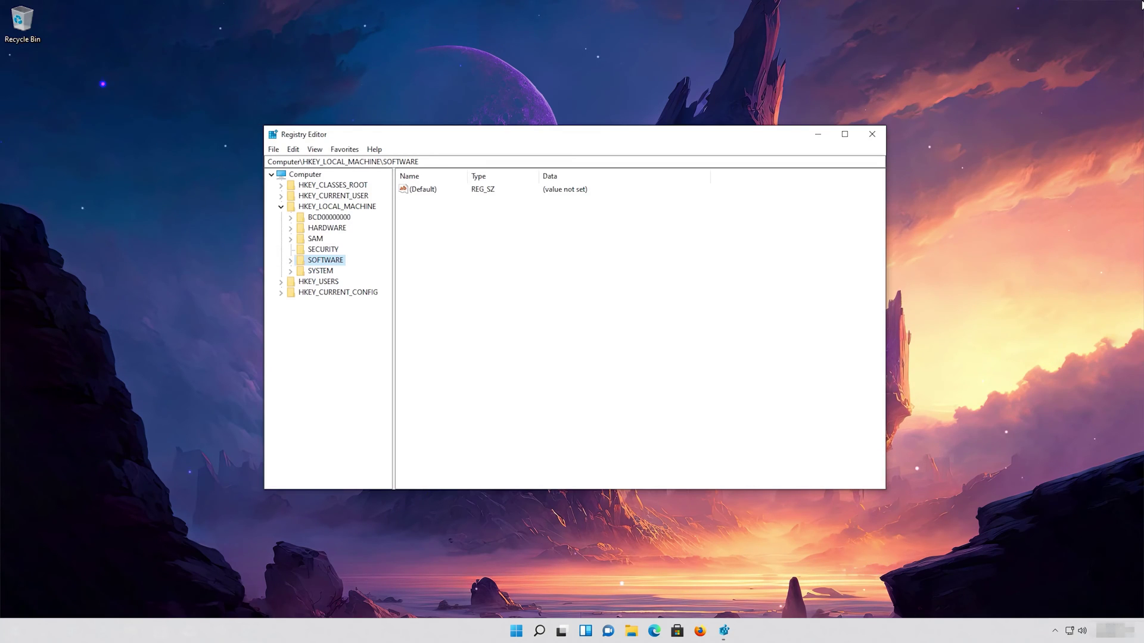
key("Right")
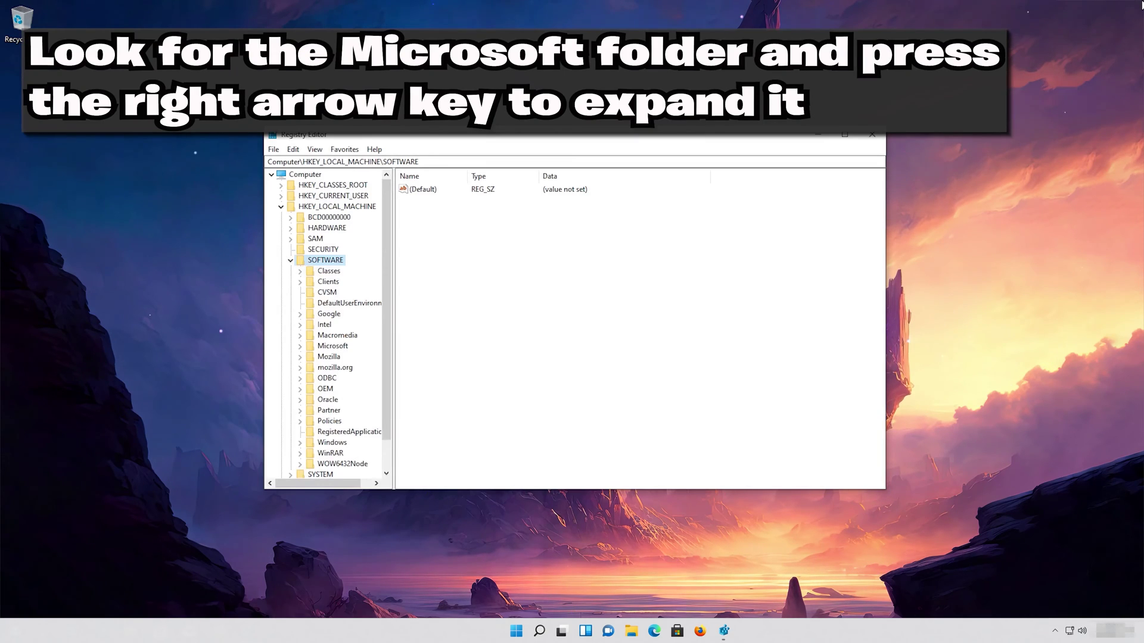
- Expand the Microsoft key under HKEY_LOCAL_MACHINE\SOFTWARE in the registry tree
key("Down")
key("Down")
key("Down")
key("Down")
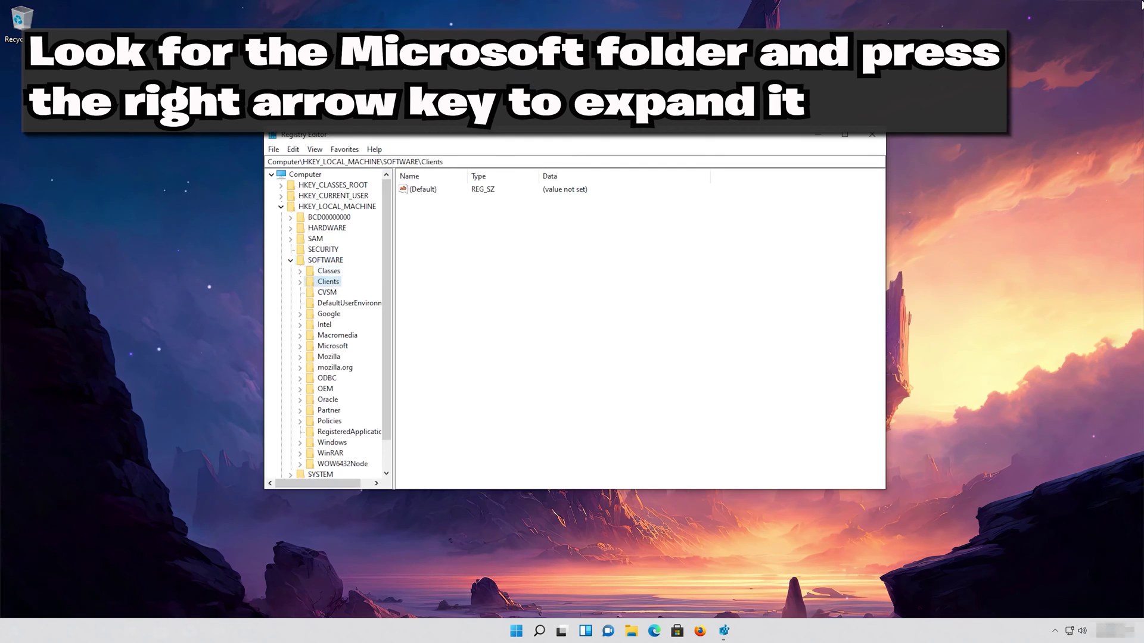
key("Down")
key("Down")
key("Down")
key("Down")
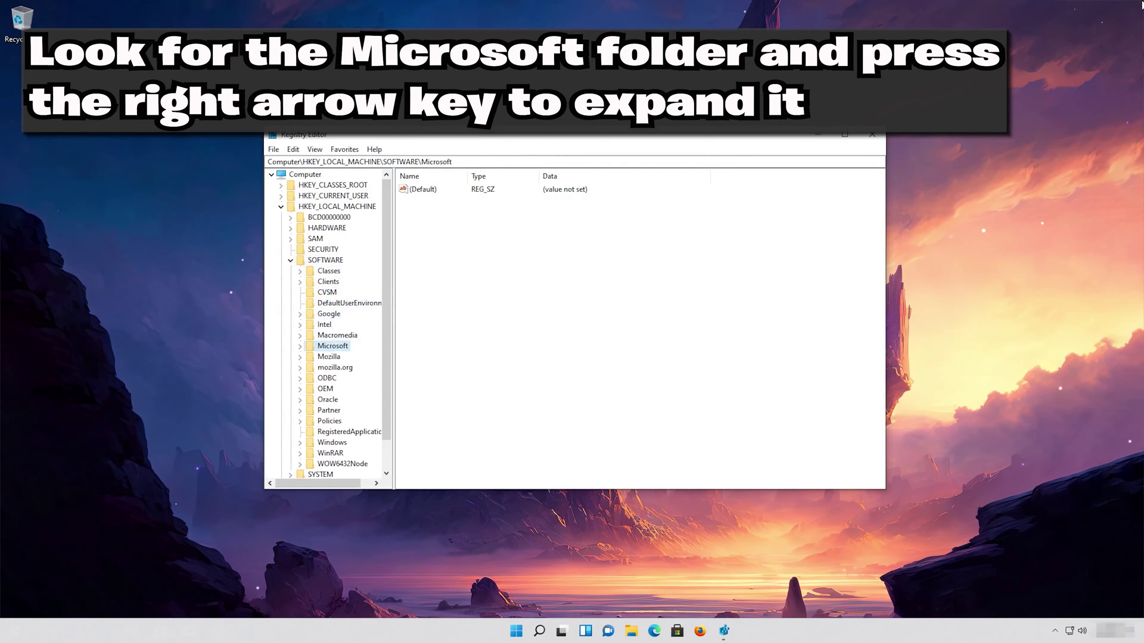
key("Right")
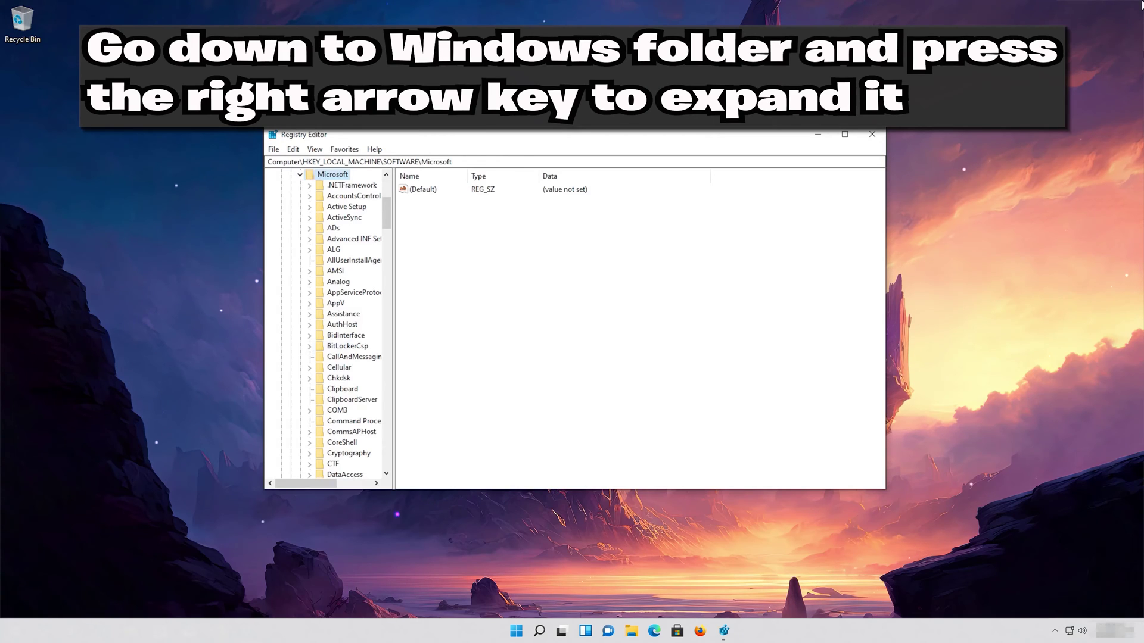
- Find the Windows key among the subkeys of SOFTWARE\Microsoft and expand it
key("Down")
key("Down")
key("Down")
key("Down")
key("Down")
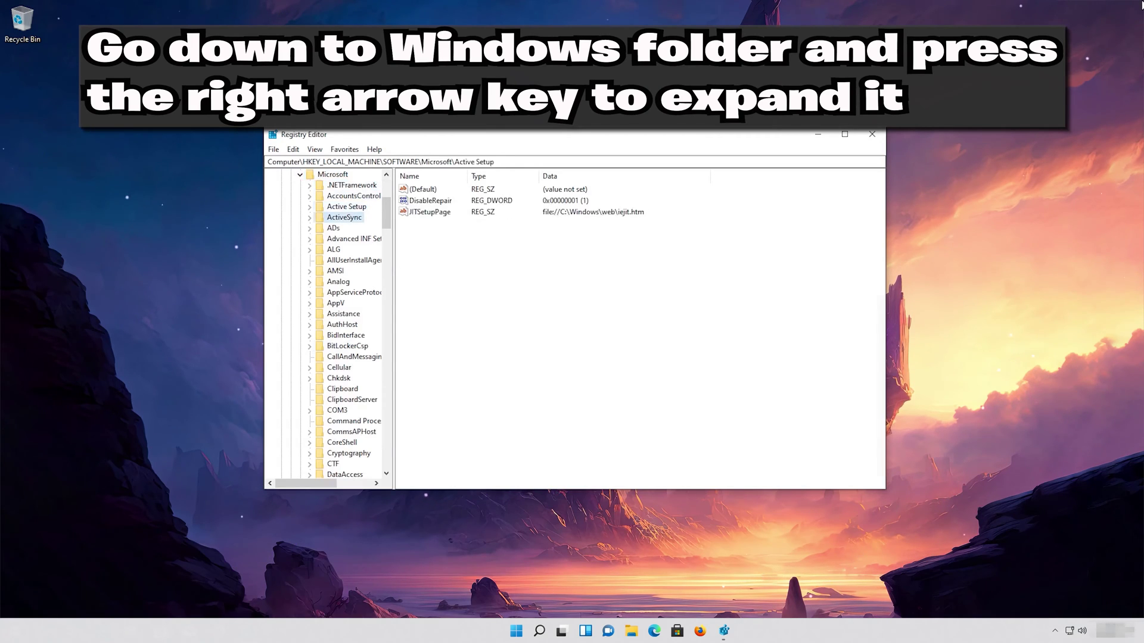
key("Down")
key("Down")
key("Down")
key("Down")
key("Down")
key("Down")
key("Down")
key("Down")
key("Down")
key("Down")
key("Down")
key("Down")
key("Down")
key("Down")
key("Down")
key("Down")
key("Down")
key("Down")
key("Down")
key("Down")
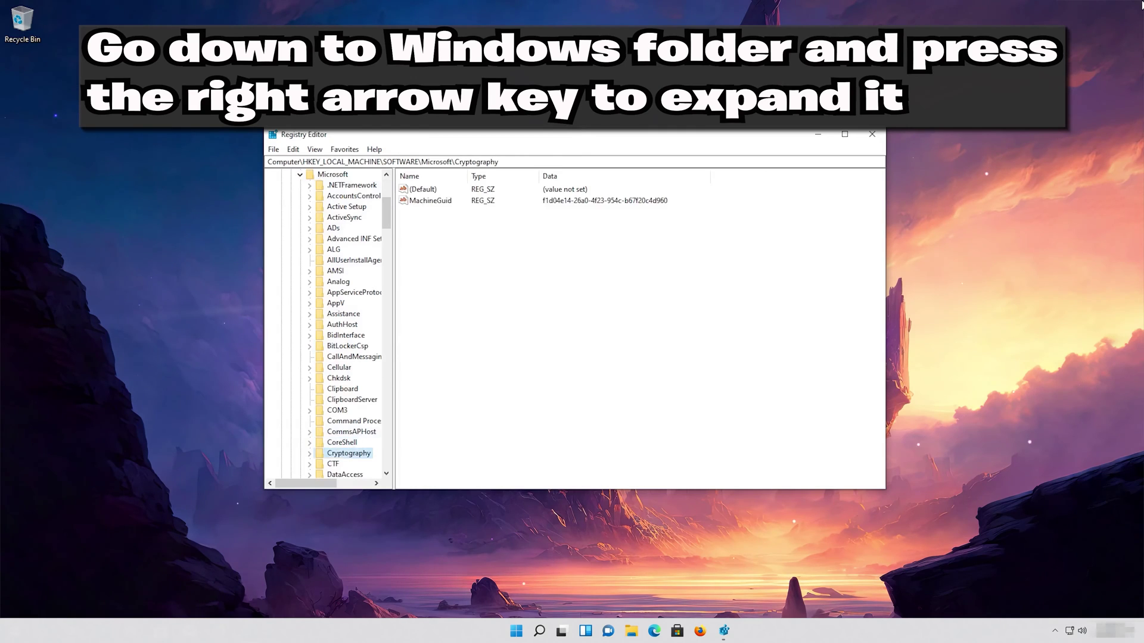
key("Down")
key("Down")
key("Down")
key("Down")
key("Down")
key("Down")
key("Down")
key("Down")
key("Down")
key("Down")
key("Down")
key("Down")
key("Down")
key("Down")
key("Down")
key("Down")
key("Down")
key("Down")
key("Down")
key("Down")
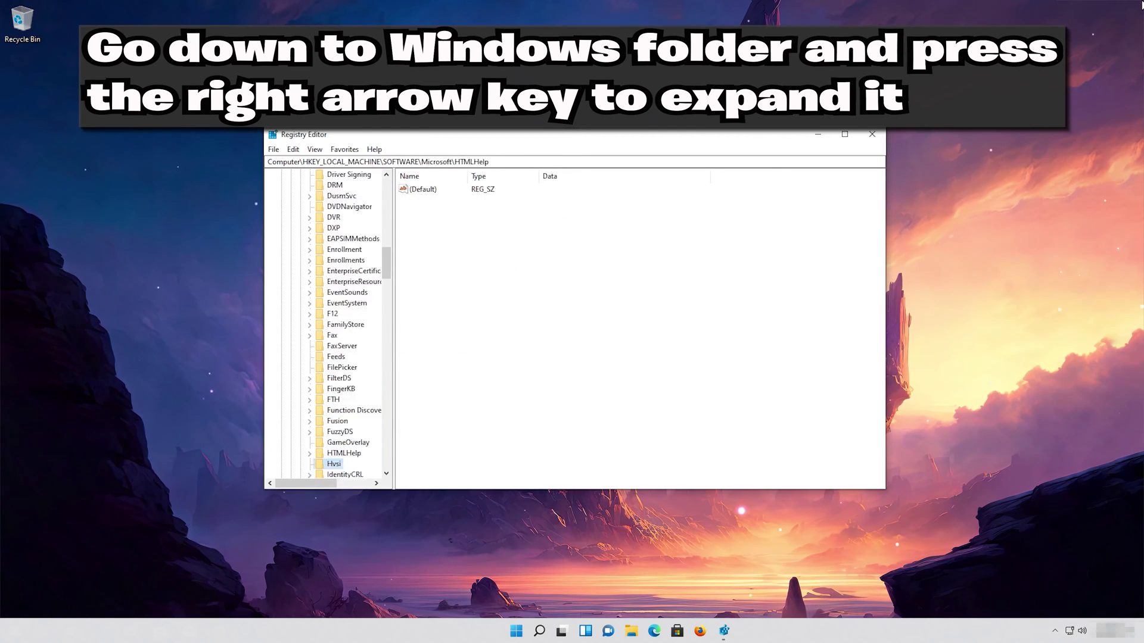
key("Down")
key("Down")
key("Down")
key("Down")
key("Down")
key("Down")
key("Down")
key("Down")
key("Down")
key("Down")
key("Down")
key("Down")
key("Down")
key("Down")
key("Down")
key("Down")
key("Down")
key("Down")
key("Down")
key("Down")
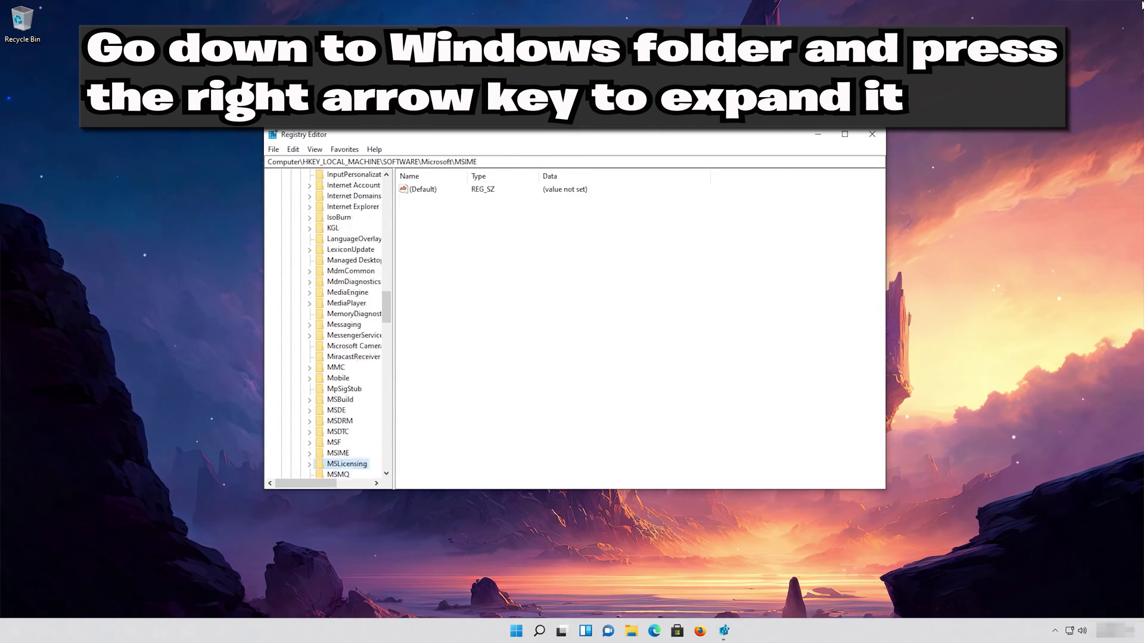
key("Down")
key("Down")
key("Down")
key("Down")
key("Down")
key("Down")
key("Down")
key("Down")
key("Down")
key("Down")
key("Down")
key("Down")
key("Down")
key("Down")
key("Down")
key("Down")
key("Down")
key("Down")
key("Down")
key("Down")
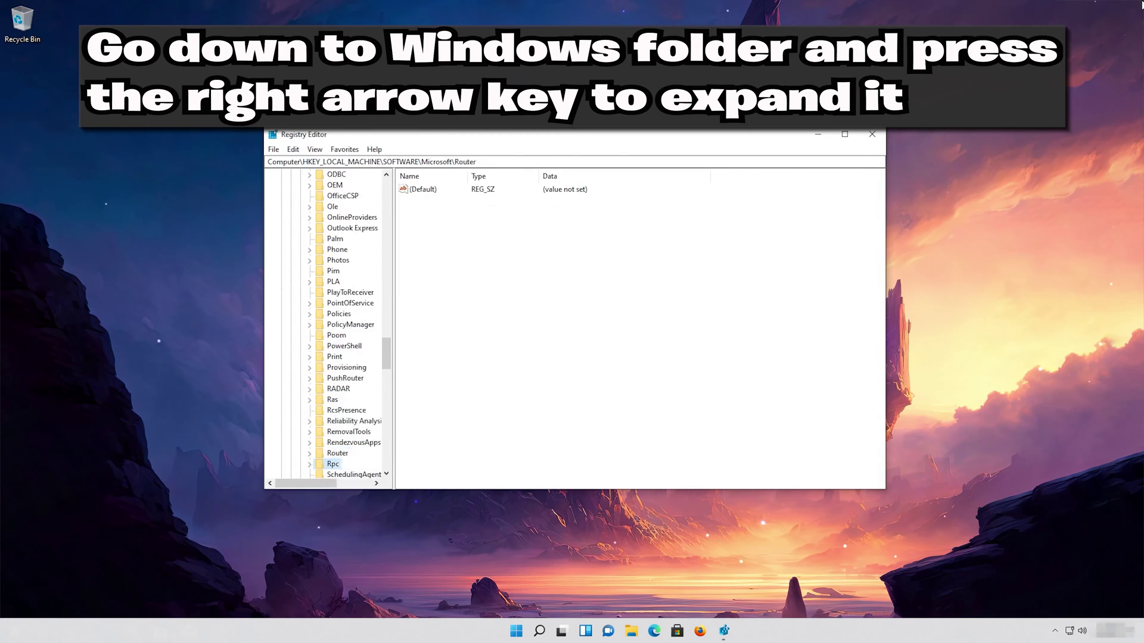
key("Down")
key("Down")
key("Down")
key("Down")
key("Down")
key("Down")
key("Down")
key("Down")
key("Down")
key("Down")
key("Down")
key("Down")
key("Down")
key("Down")
key("Down")
key("Down")
key("Down")
key("Down")
key("Down")
key("Down")
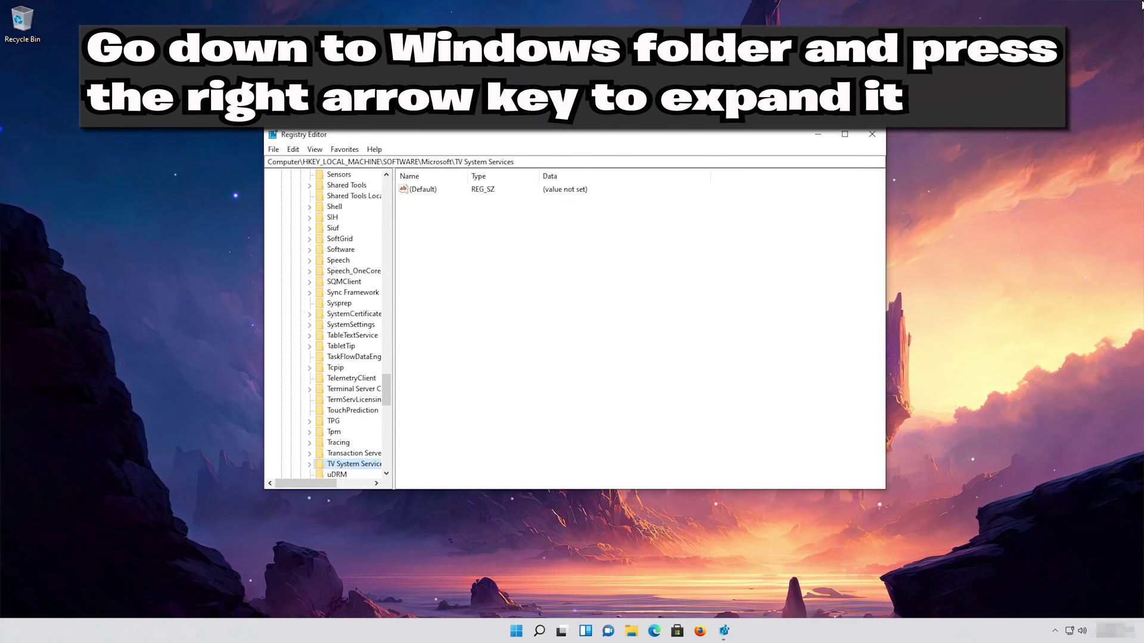
key("Down")
key("Down")
key("Down")
key("Down")
key("Down")
key("Down")
key("Down")
key("Down")
key("Down")
key("Down")
key("Down")
key("Down")
key("Down")
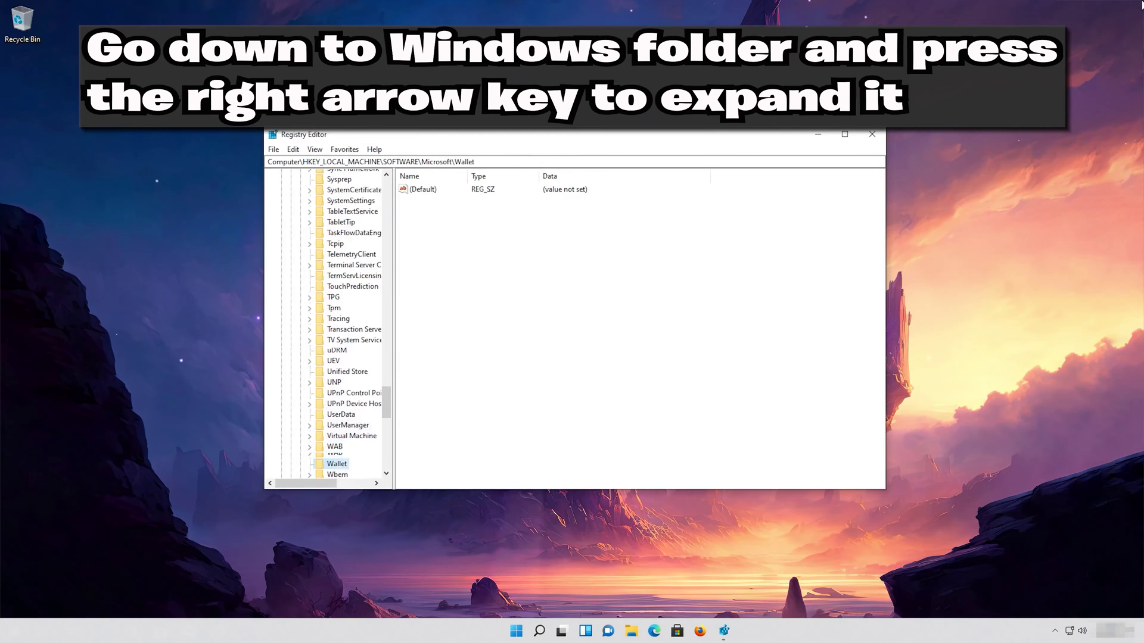
key("Down")
key("Down")
key("Down")
key("Down")
key("Down")
key("Down")
key("Down")
key("Down")
key("Down")
key("Down")
key("Down")
key("Up")
key("Up")
key("Up")
key("Up")
key("Up")
key("Up")
key("Up")
key("Up")
key("Up")
key("Up")
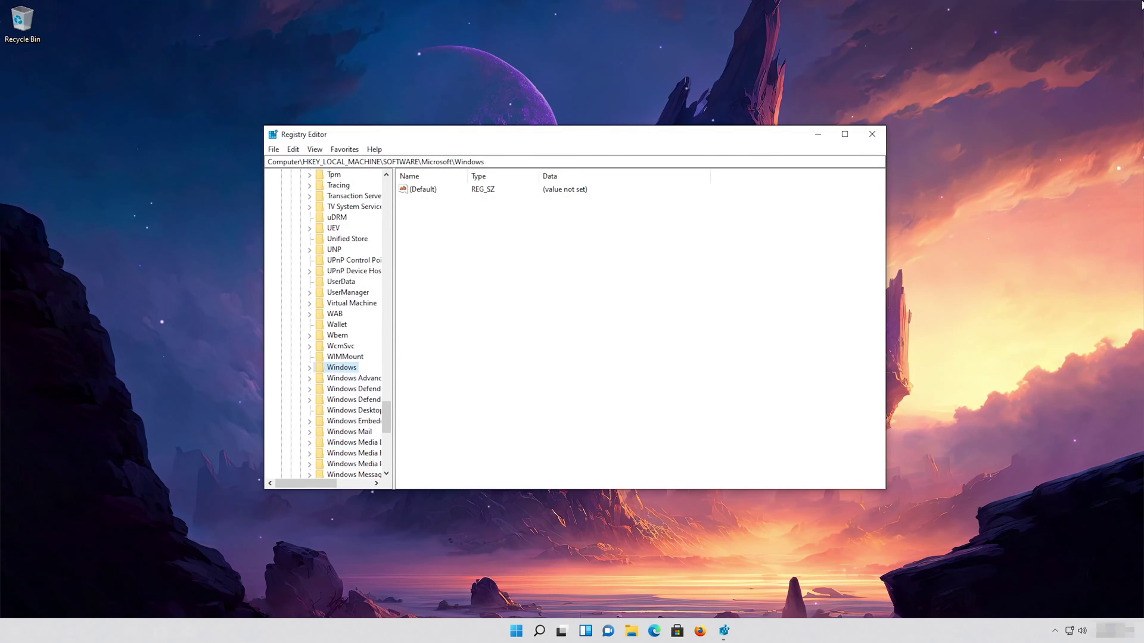
key("Right")
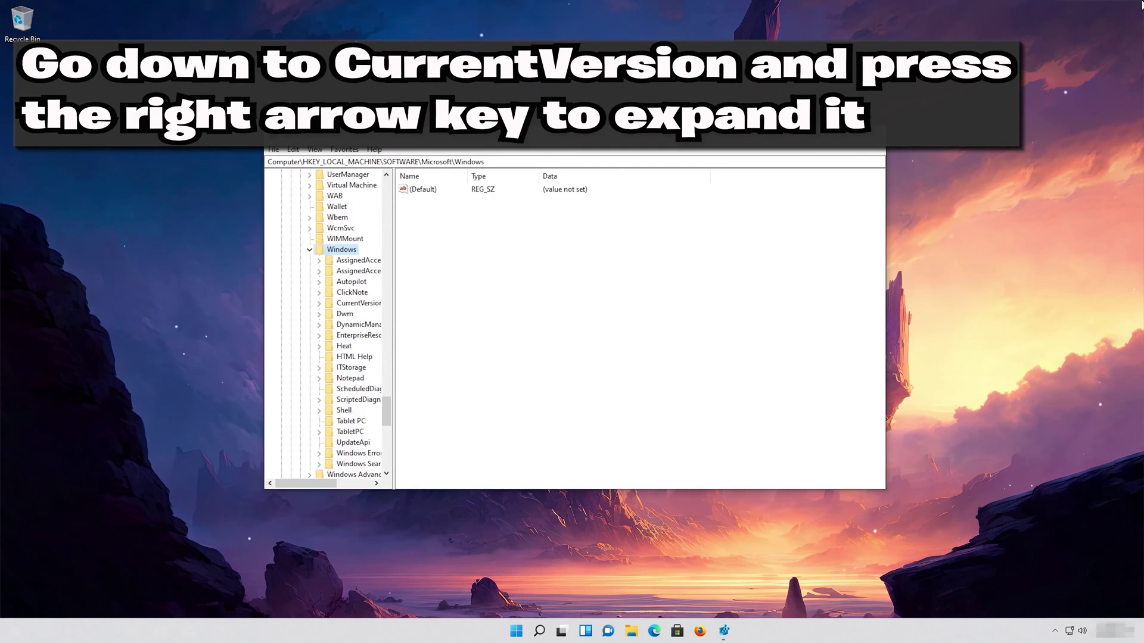
- Expand the CurrentVersion key under SOFTWARE\Microsoft\Windows
key("Down")
key("Down")
key("Down")
key("Down")
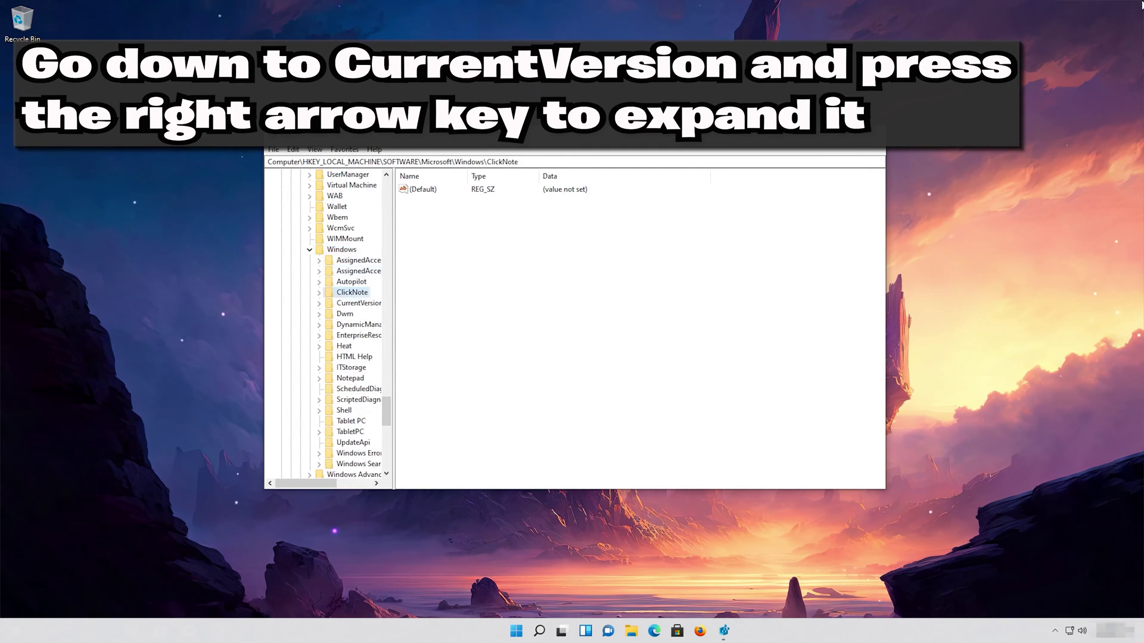
key("Down")
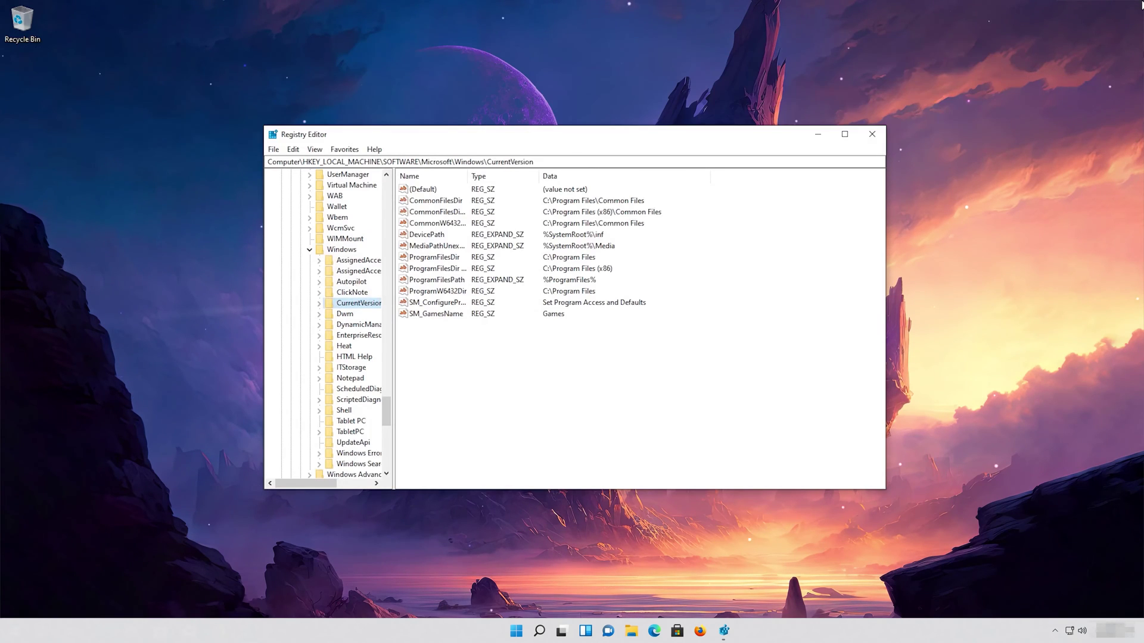
key("Right")
- Find the Policies key among the subkeys of SOFTWARE\Microsoft\Windows\CurrentVersion and expand it
key("Down")
key("Down")
key("Down")
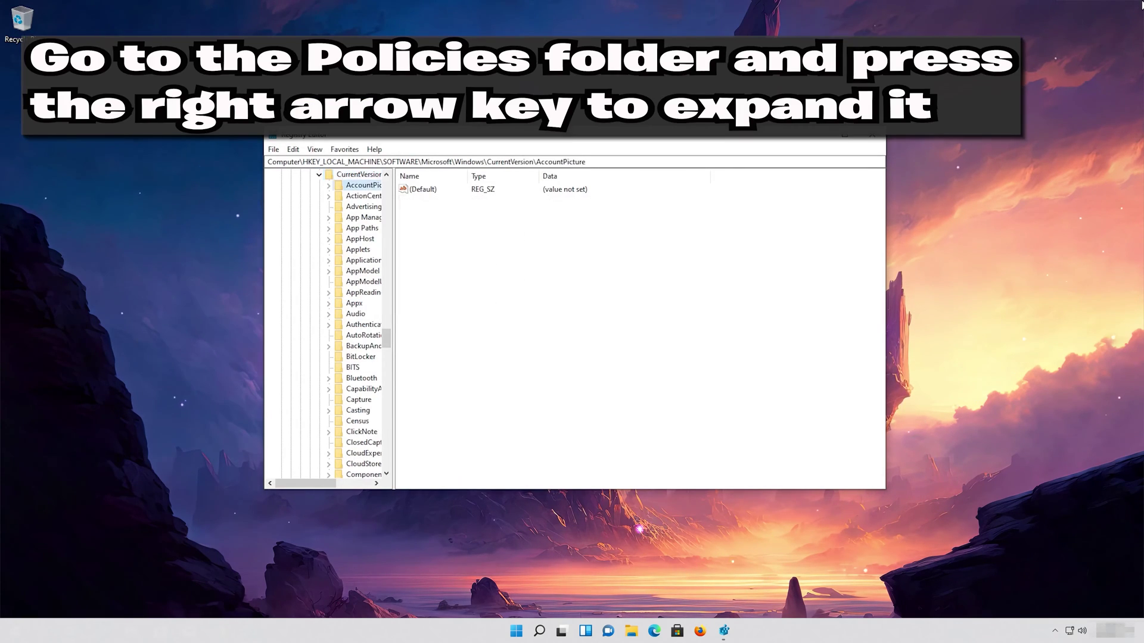
key("Down")
key("Down")
key("Down")
key("Down")
key("Down")
key("Down")
key("Down")
key("Down")
key("Down")
key("Down")
key("Down")
key("Down")
key("Down")
key("Down")
key("Down")
key("Down")
key("Down")
key("Down")
key("Down")
key("Down")
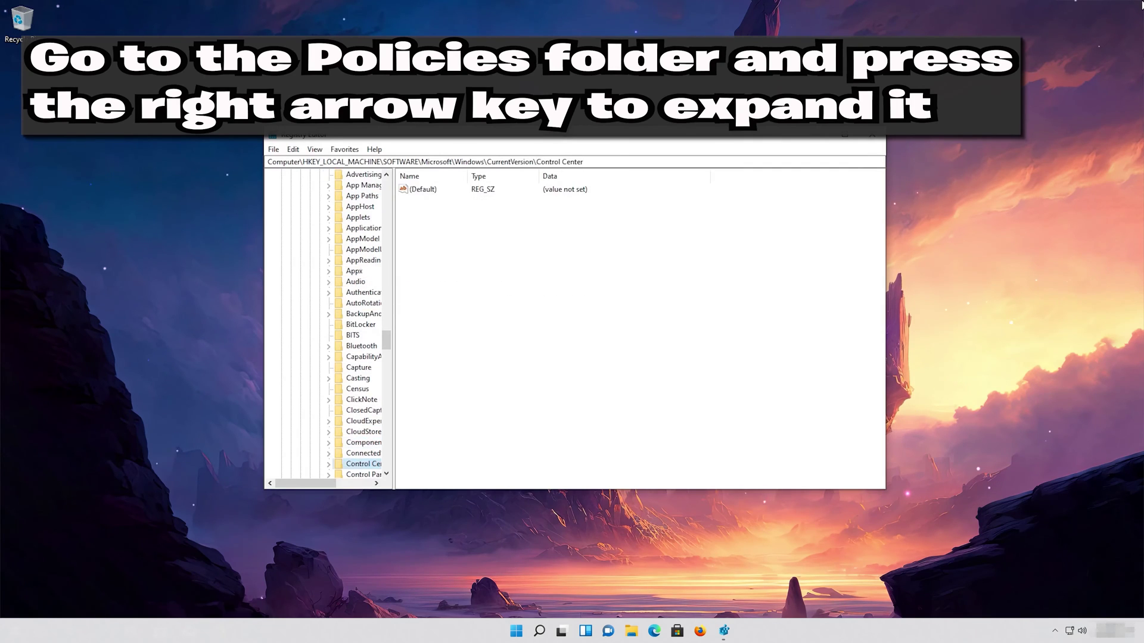
key("Down")
key("Down")
key("Down")
key("Down")
key("Down")
key("Down")
key("Down")
key("Down")
key("Down")
key("Down")
key("Down")
key("Down")
key("Down")
key("Down")
key("Down")
key("Down")
key("Down")
key("Down")
key("Down")
key("Down")
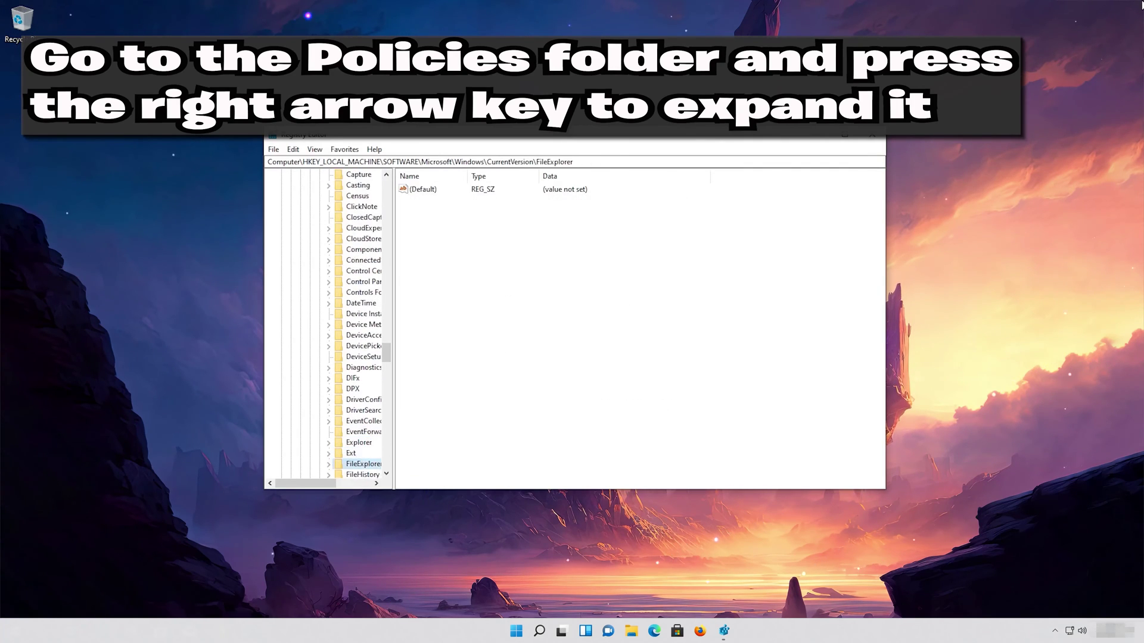
key("Down")
key("Down")
key("Down")
key("Down")
key("Down")
key("Down")
key("Down")
key("Down")
key("Down")
key("Down")
key("Down")
key("Down")
key("Down")
key("Down")
key("Down")
key("Down")
key("Down")
key("Down")
key("Down")
key("Down")
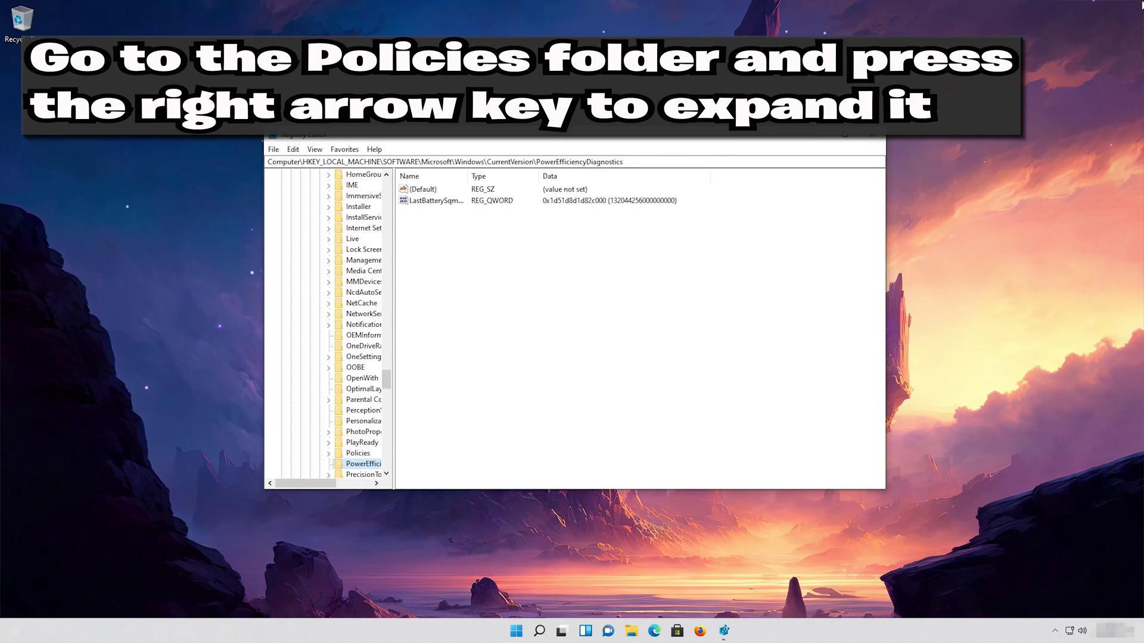
key("Down")
key("Up")
key("Up")
key("Down")
key("Down")
key("Down")
key("Down")
key("Down")
key("Down")
key("Down")
key("Down")
key("Down")
key("Down")
key("Up")
key("Up")
key("Up")
key("Up")
key("Up")
key("Up")
key("Up")
key("Up")
key("Up")
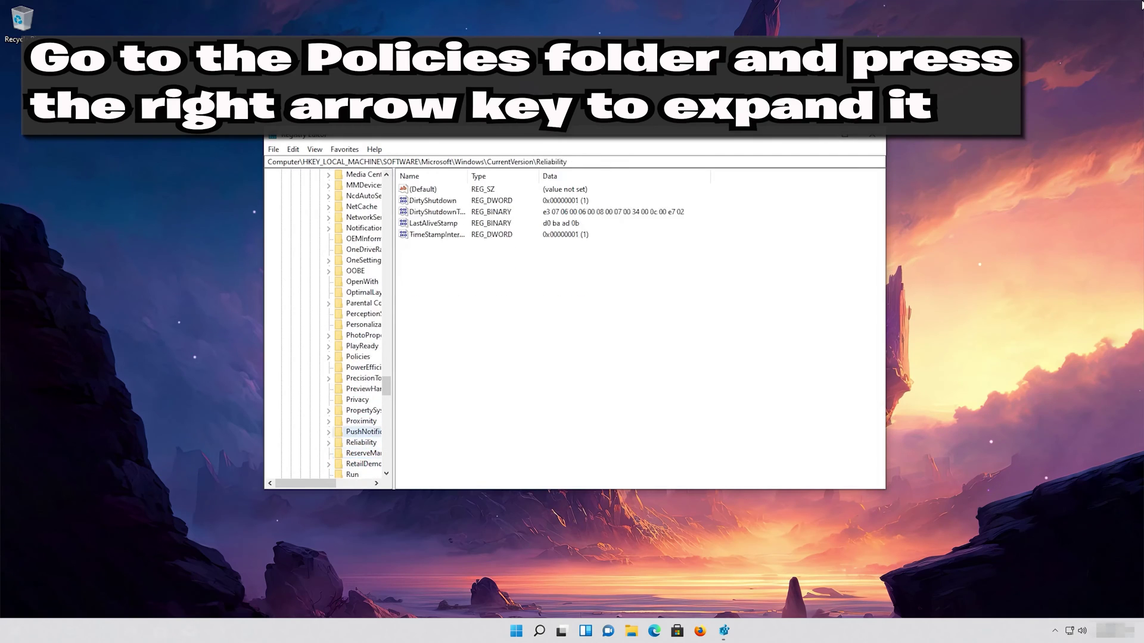
key("Right")
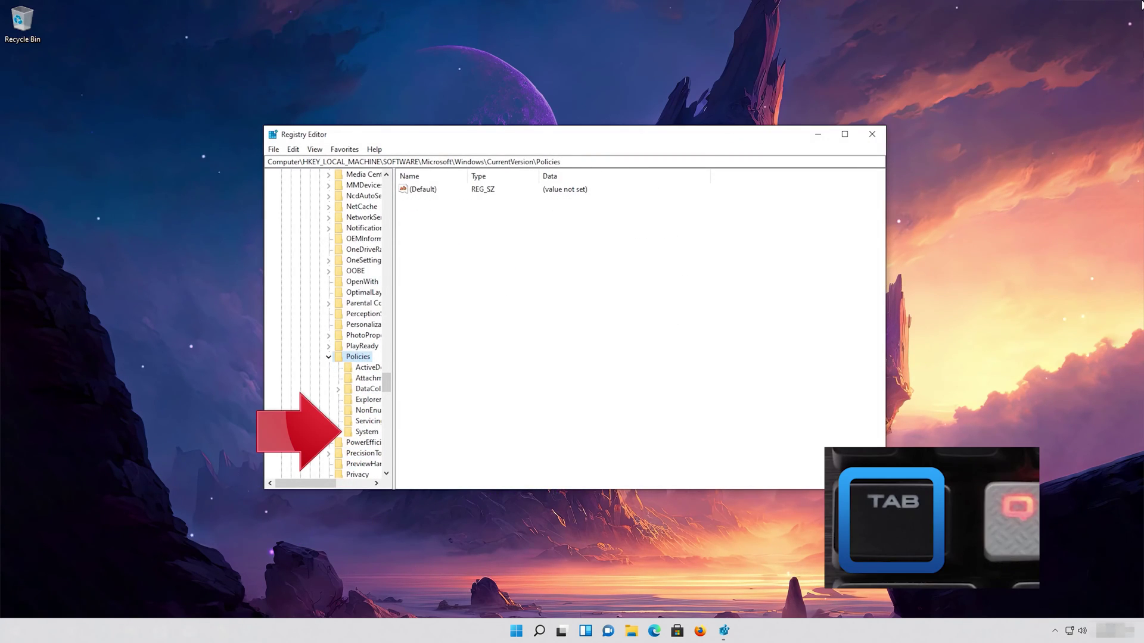
- Select the System key under CurrentVersion\Policies to list its values
key("Down")
key("Down")
key("Down")
key("Down")
key("Down")
key("Down")
key("Down")
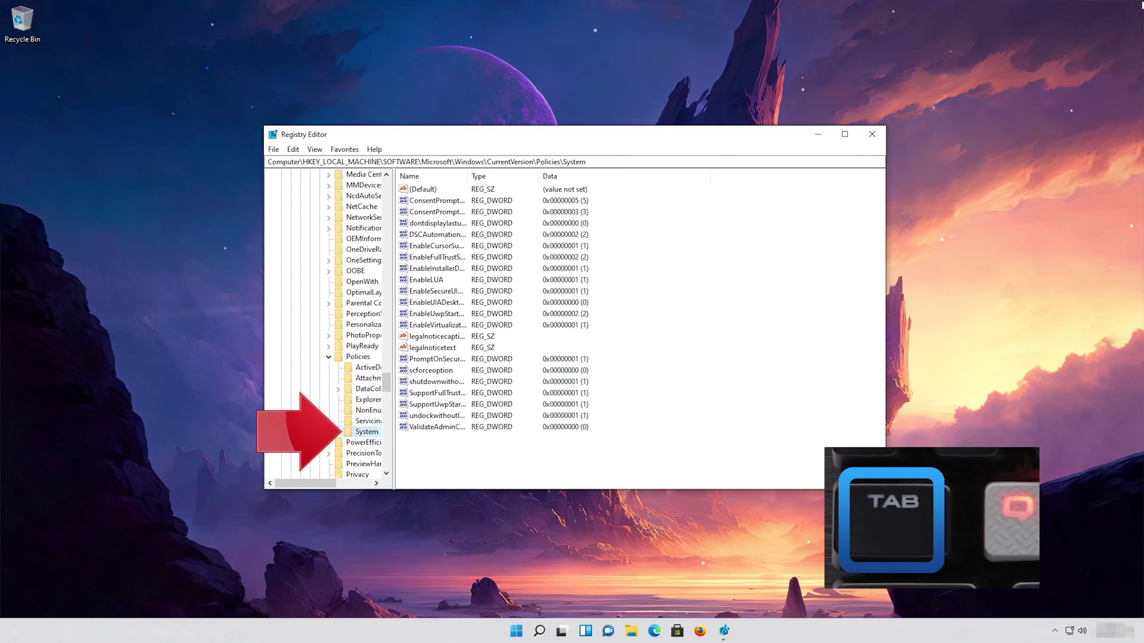
- Set the value data of the EnableCursorSuppression DWORD in the Policies\System key to 0
key("Tab")
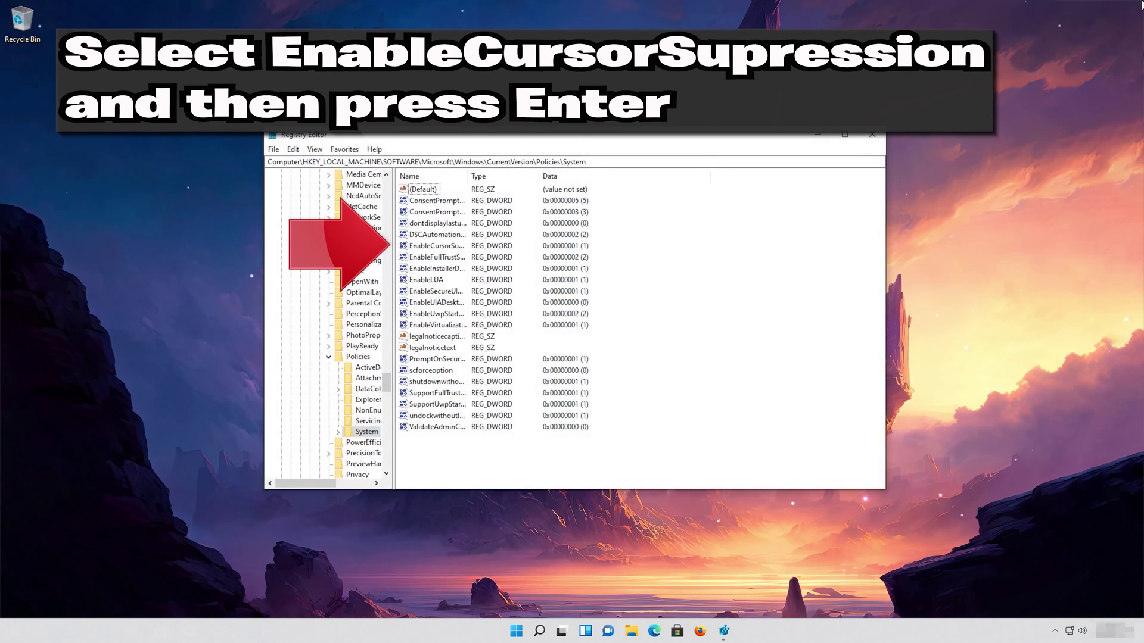
key("Down")
key("Down")
key("Down")
key("Down")
key("Down")
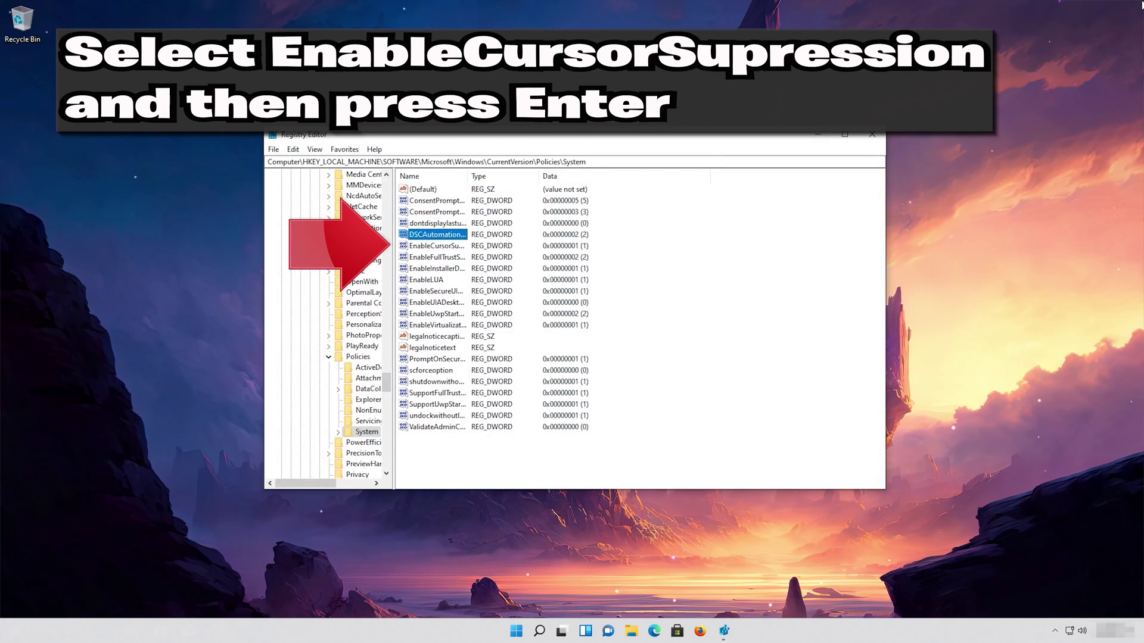
key("F2")
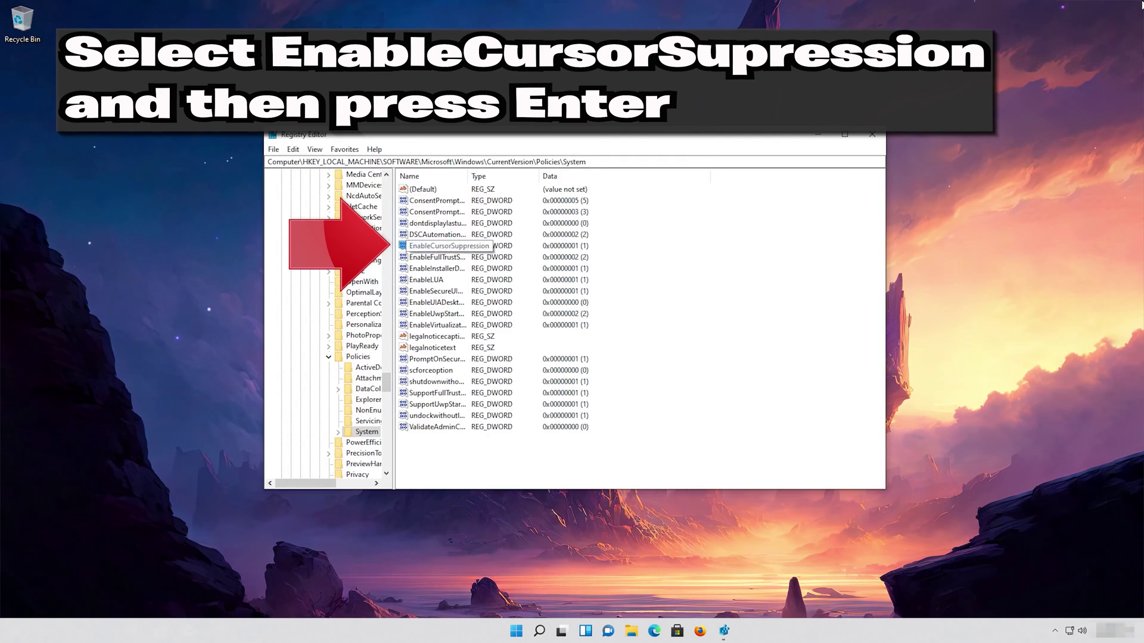
key("Return")
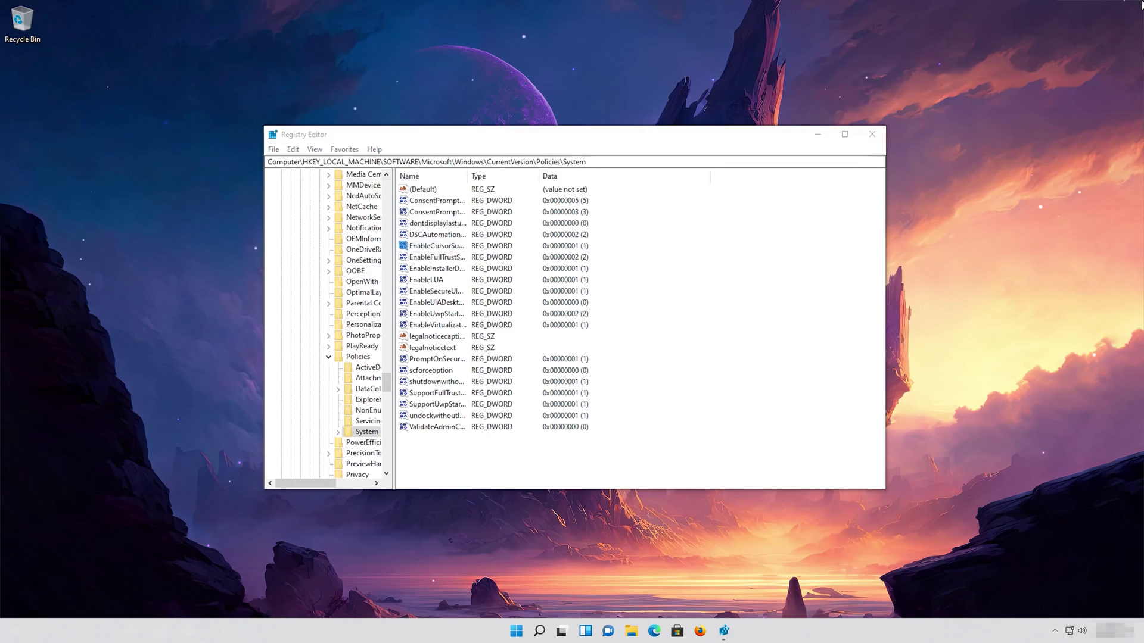
key("Return")
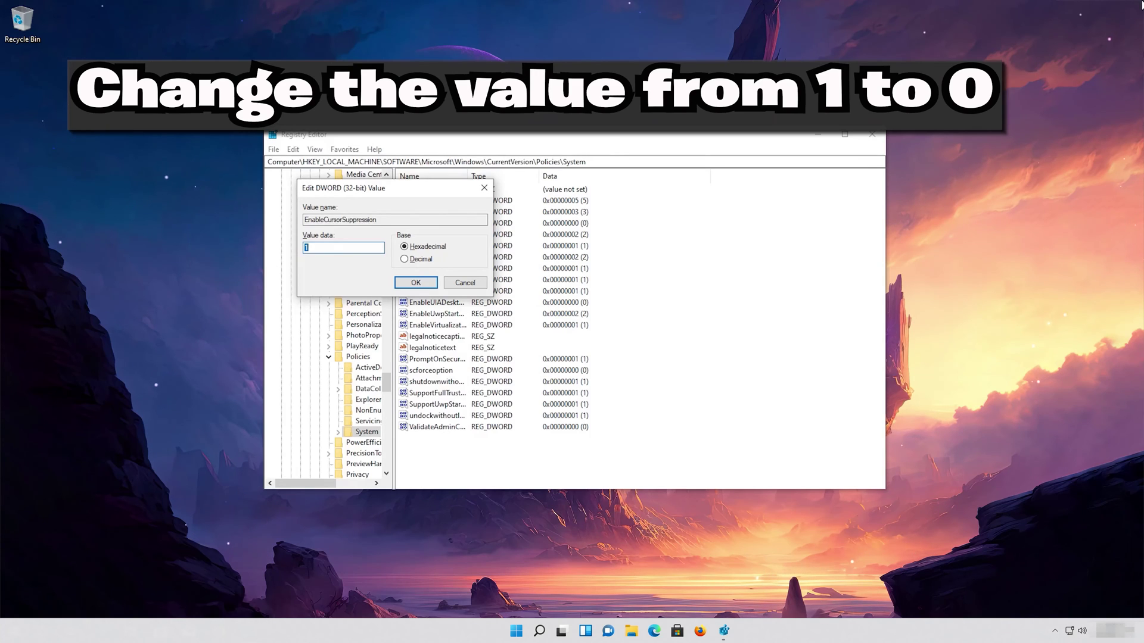
type("0")
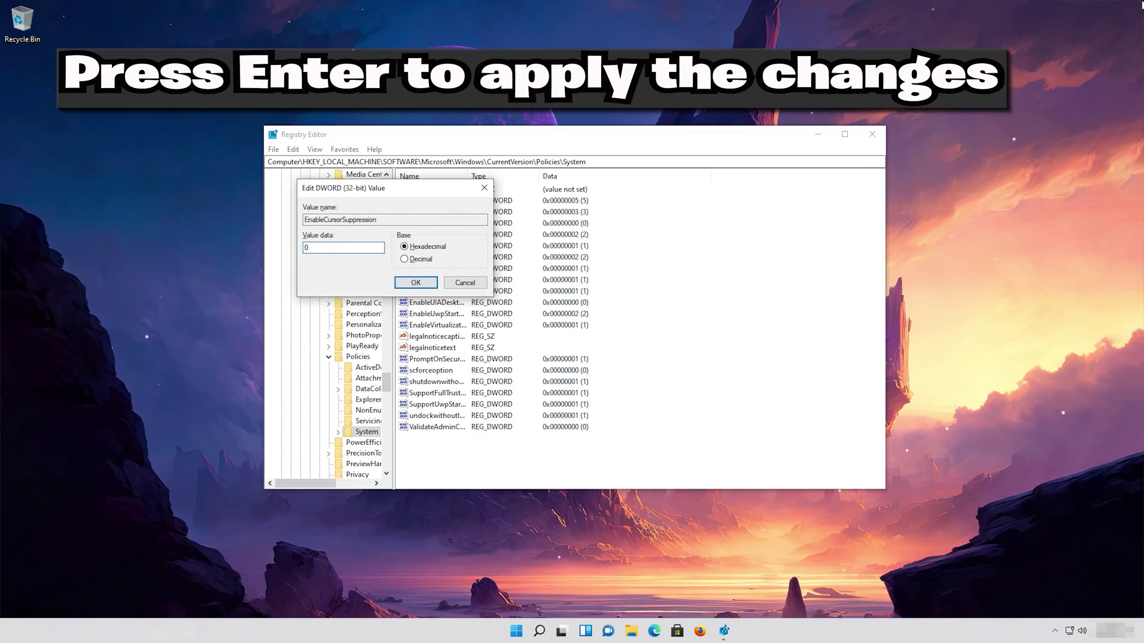
key("Return")
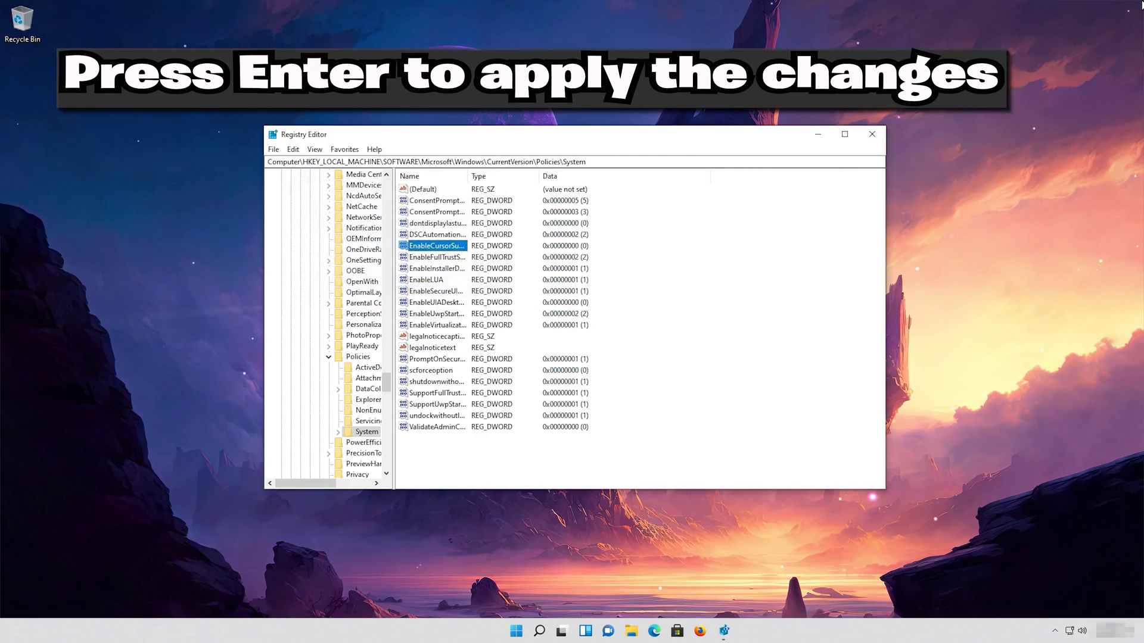
- Restart the computer through the power options of the Windows security screen
key("ctrl+alt+Delete")
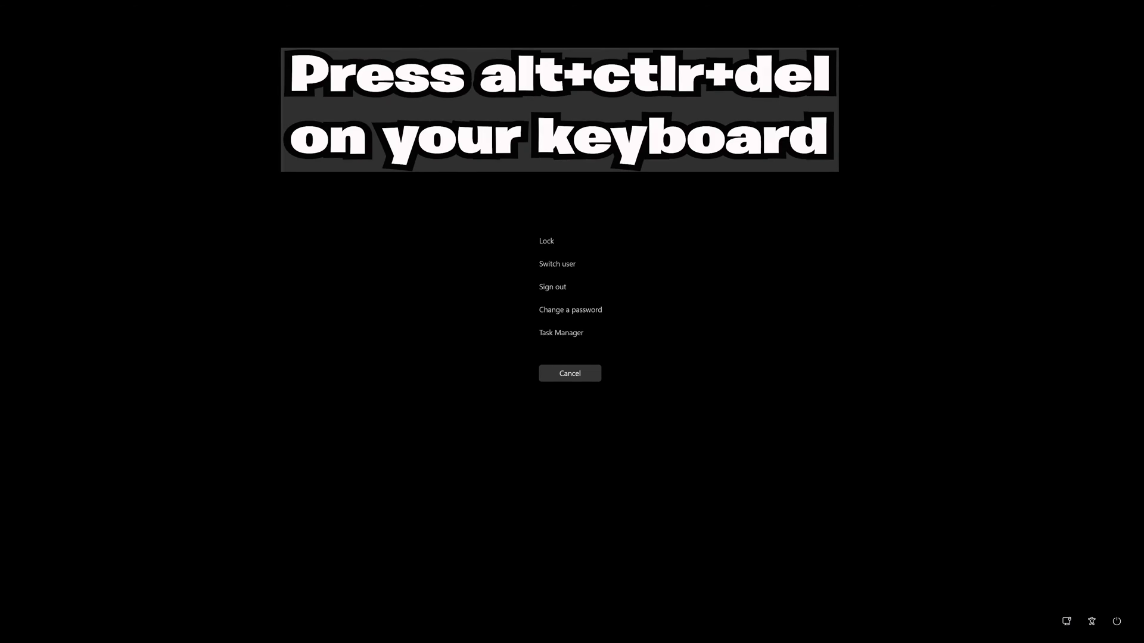
key("Tab")
key("Tab")
key("Tab")
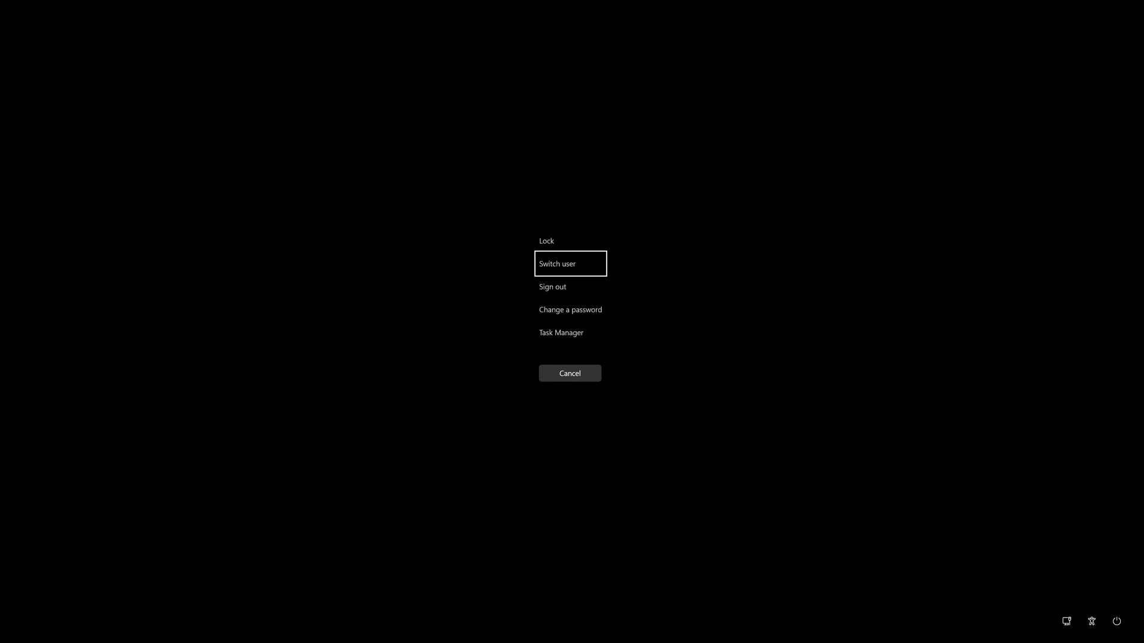
key("Tab")
key("Tab")
key("Tab")
key("Tab")
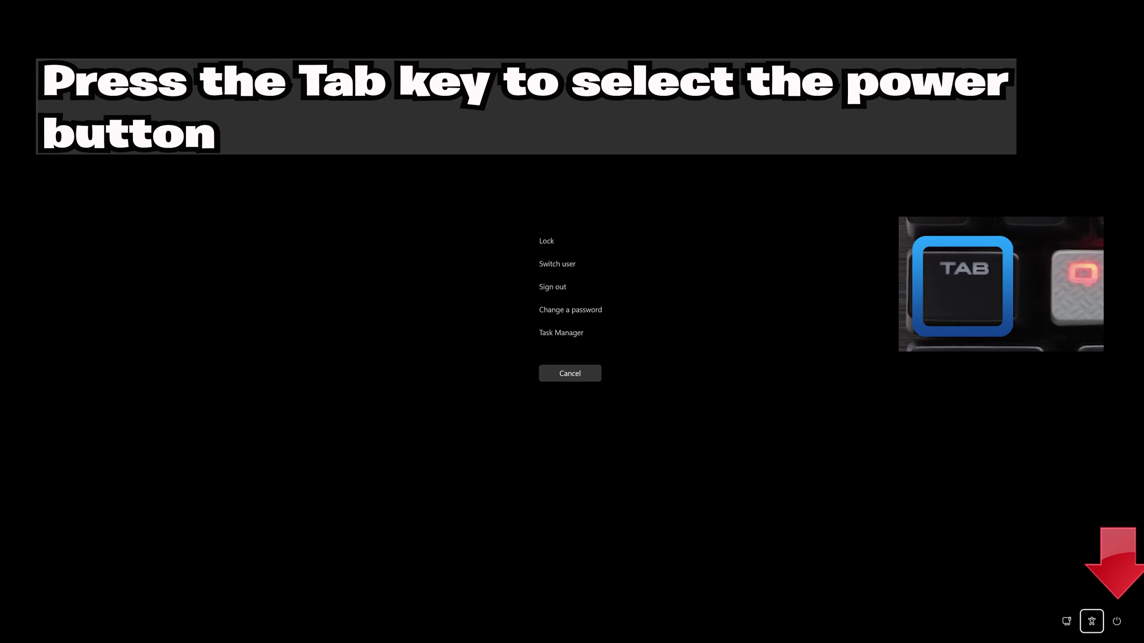
key("Tab")
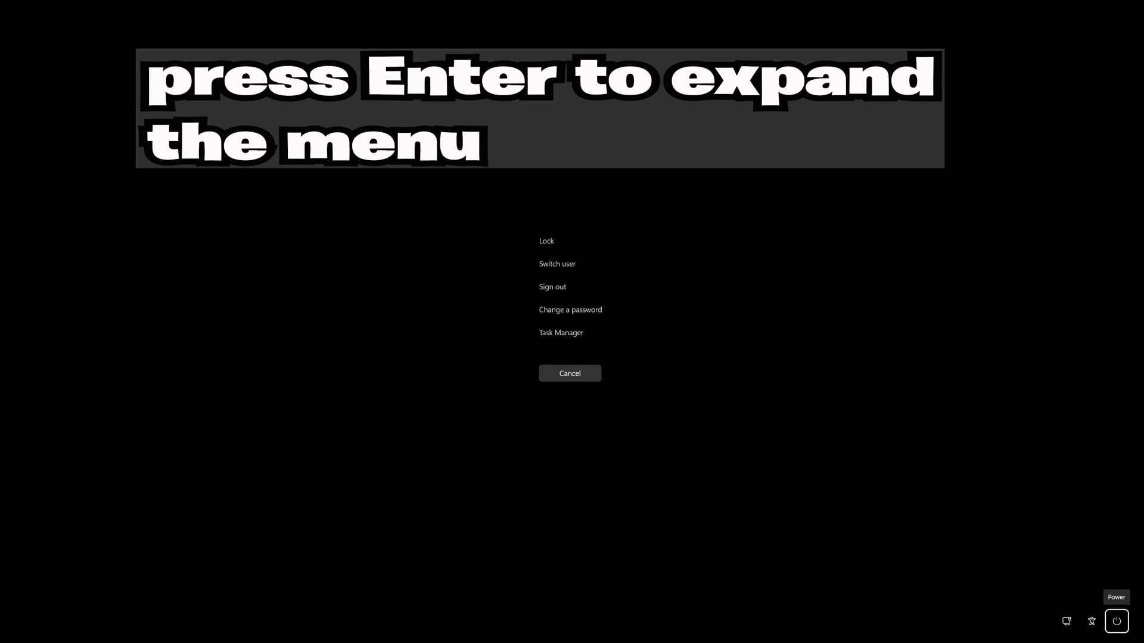
key("Return")
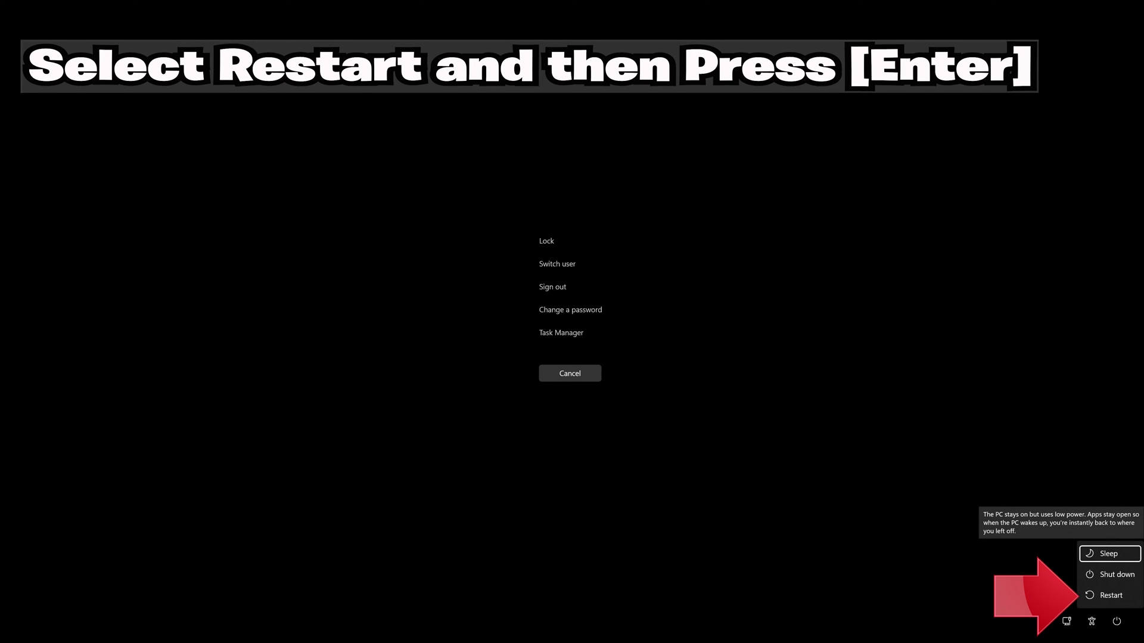
key("Down")
key("Down")
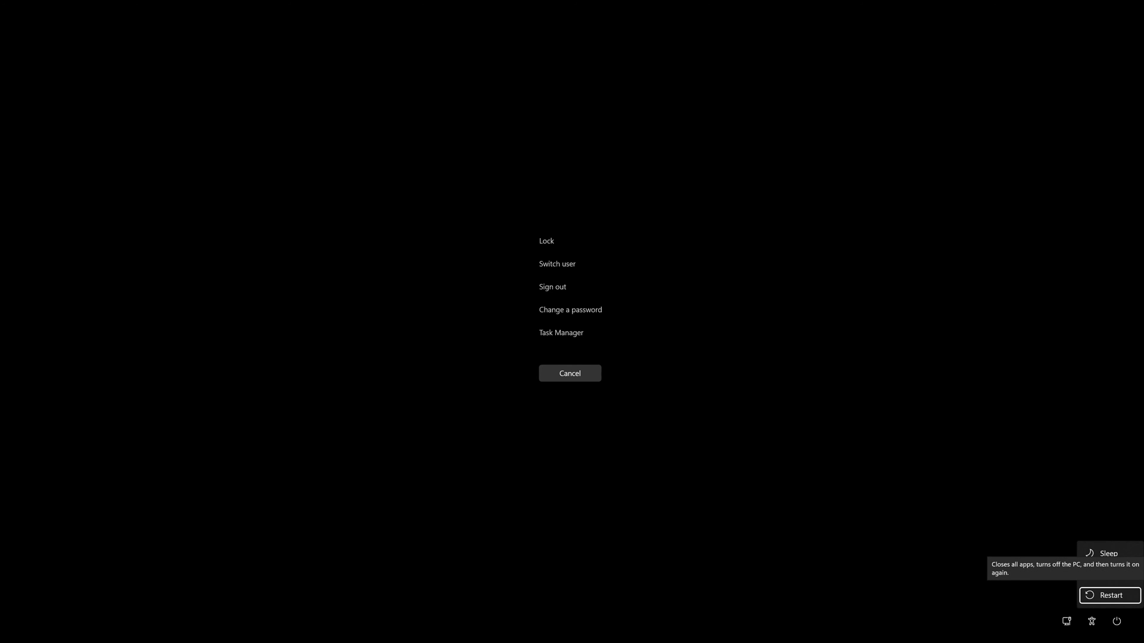
key("Return")
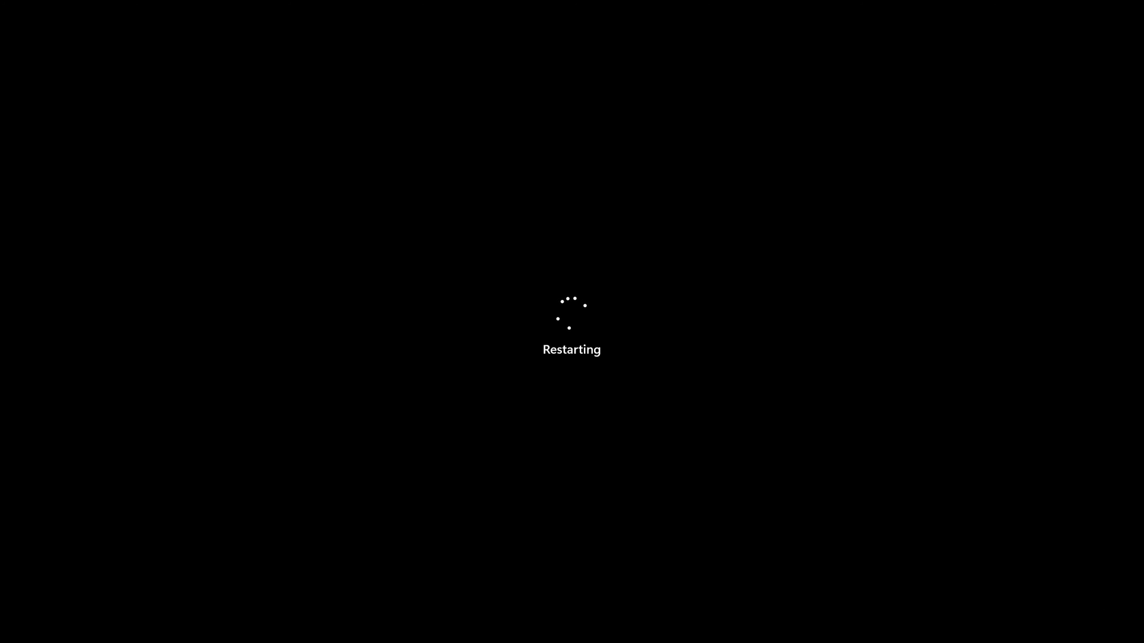